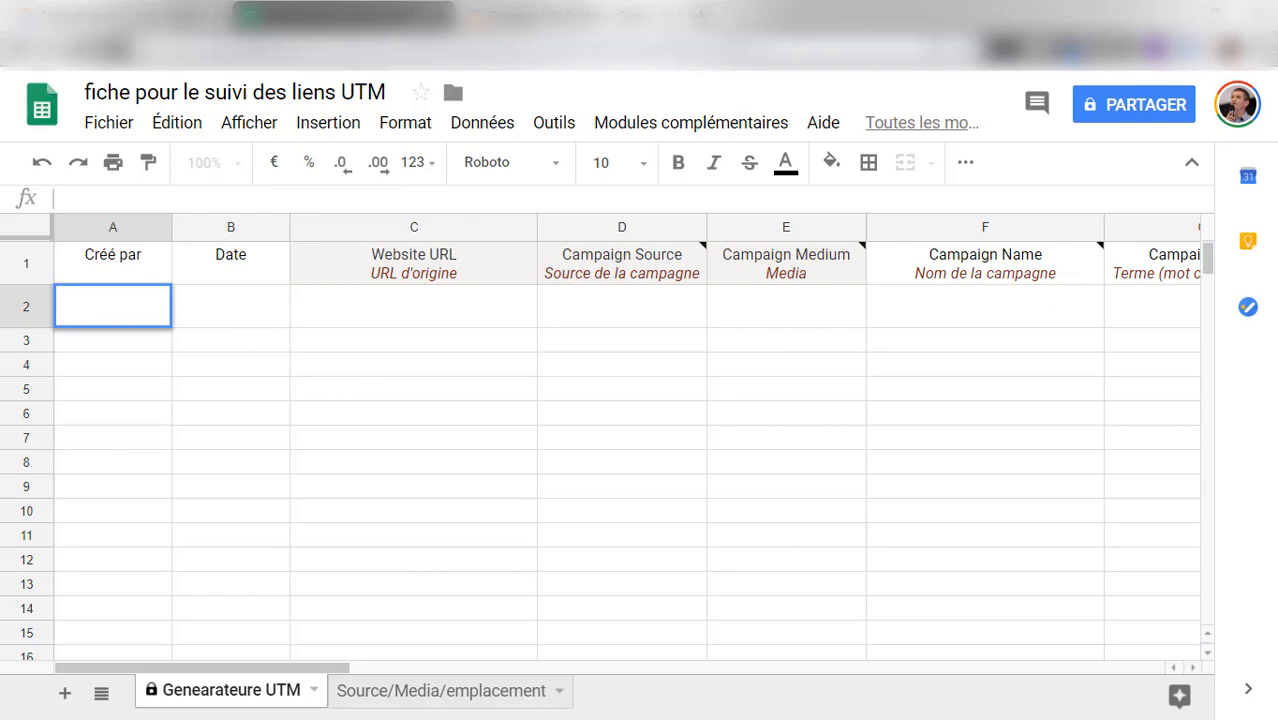
Copy the mini-course landing page's address from the VideoTutoriel site and paste it into the Website URL cell of row 2
left_click(112, 16)
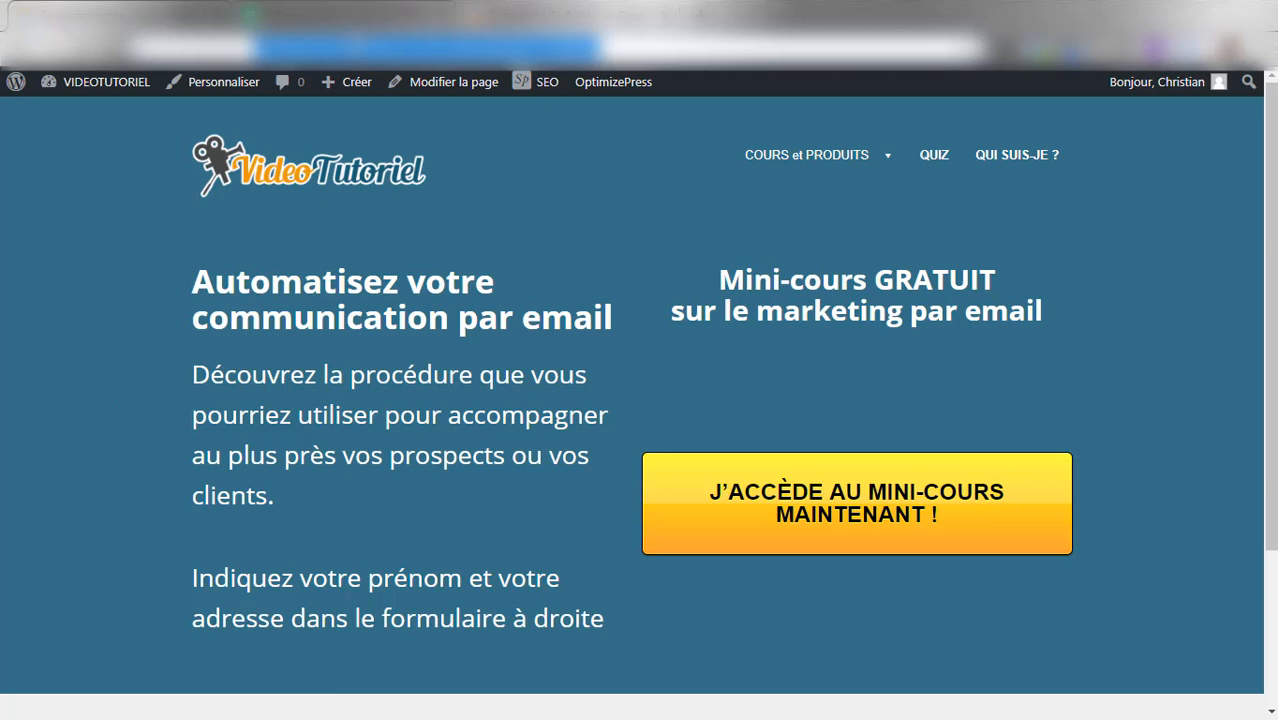
left_click(335, 14)
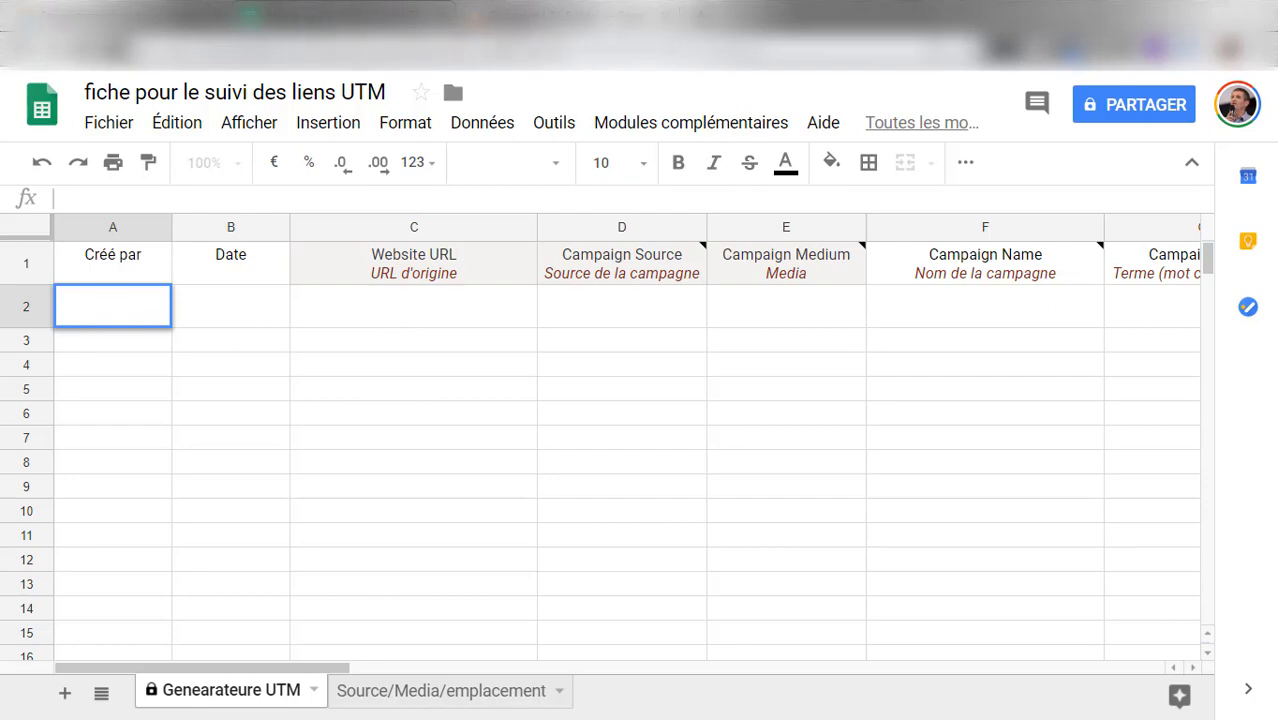
left_click(170, 15)
left_click(463, 52)
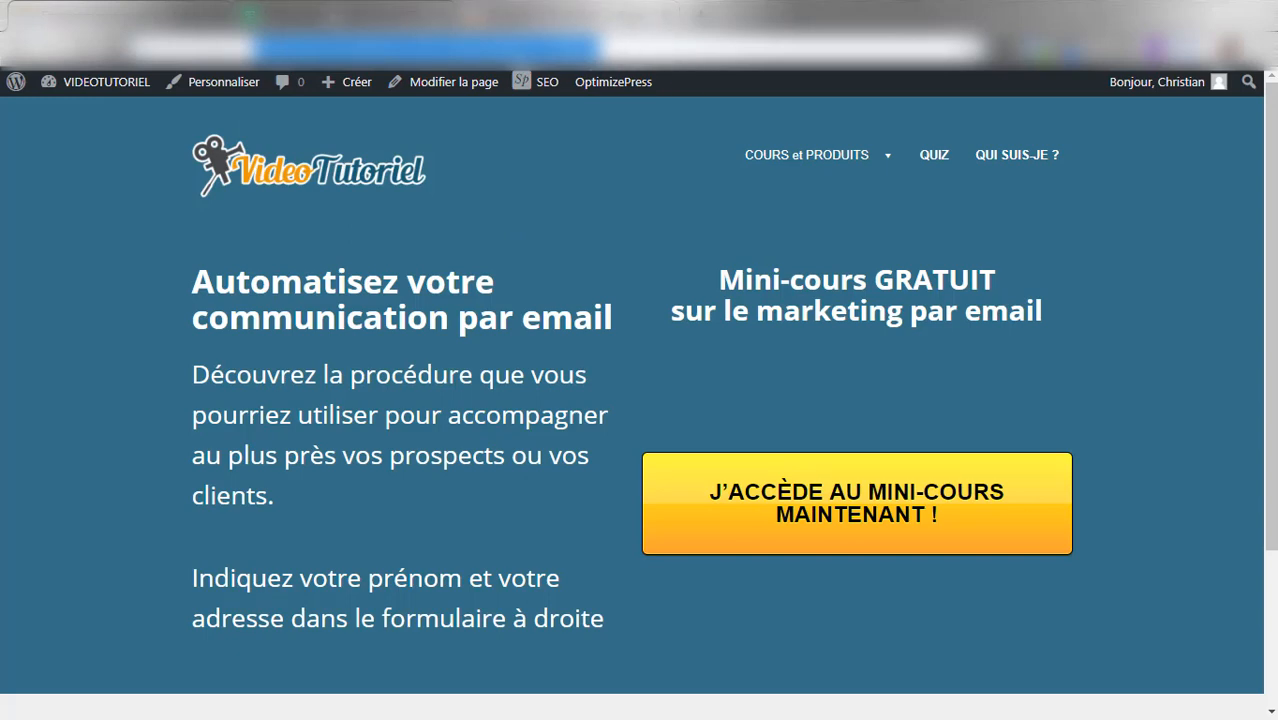
left_click(332, 17)
left_click(413, 310)
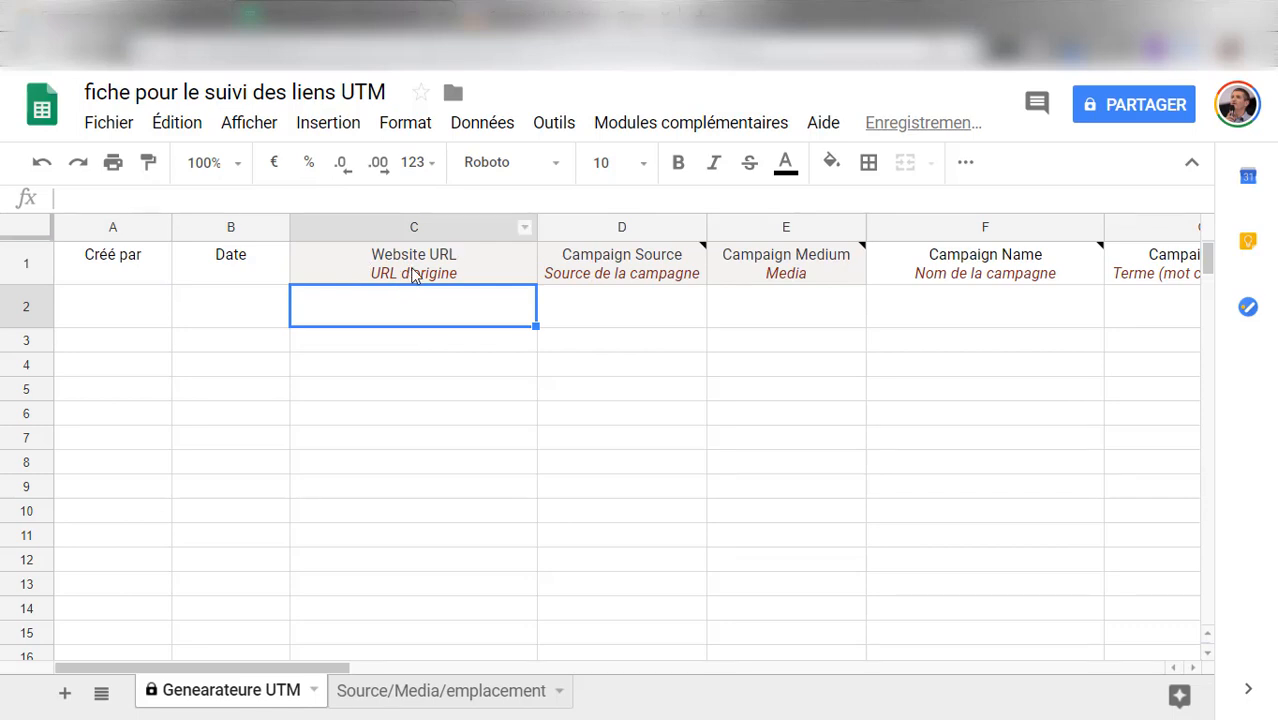
type("http://videotutoriel.com/fr/acces-cours-automatisation-simplifiee/")
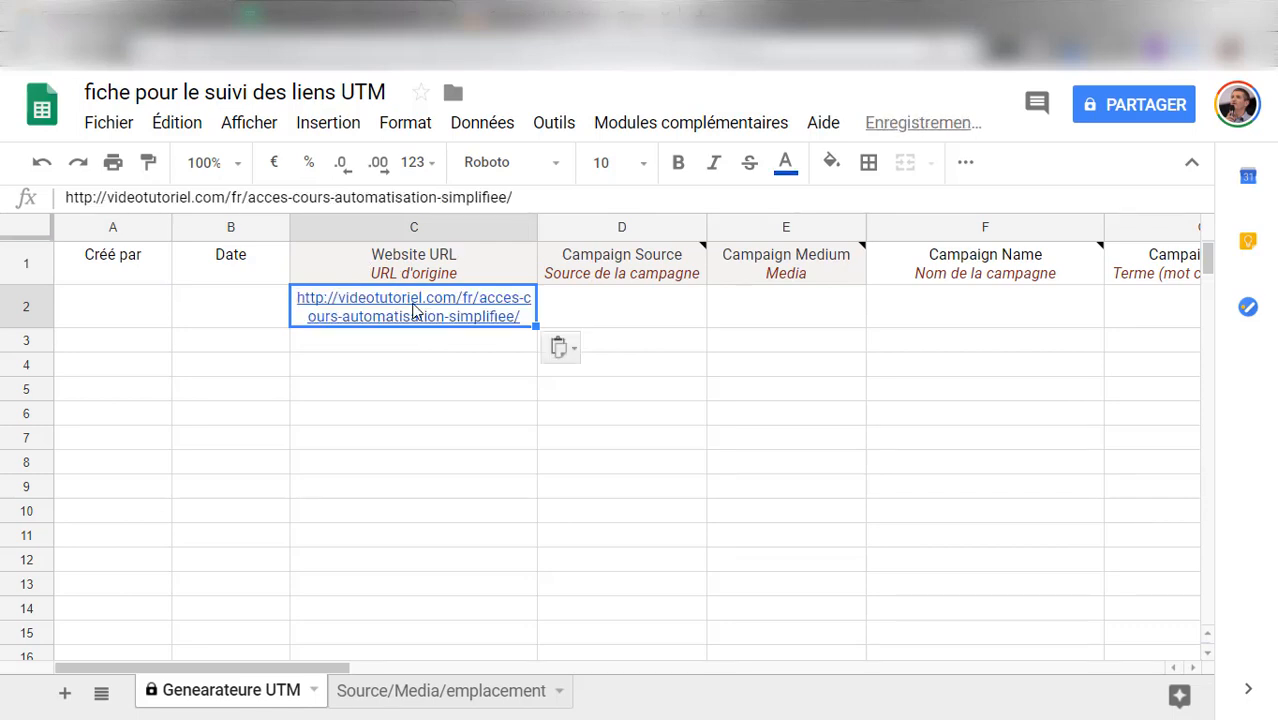
Fill in row 2 with the creator's first name under Créé par and 29/11/2018 under Date
left_click(112, 314)
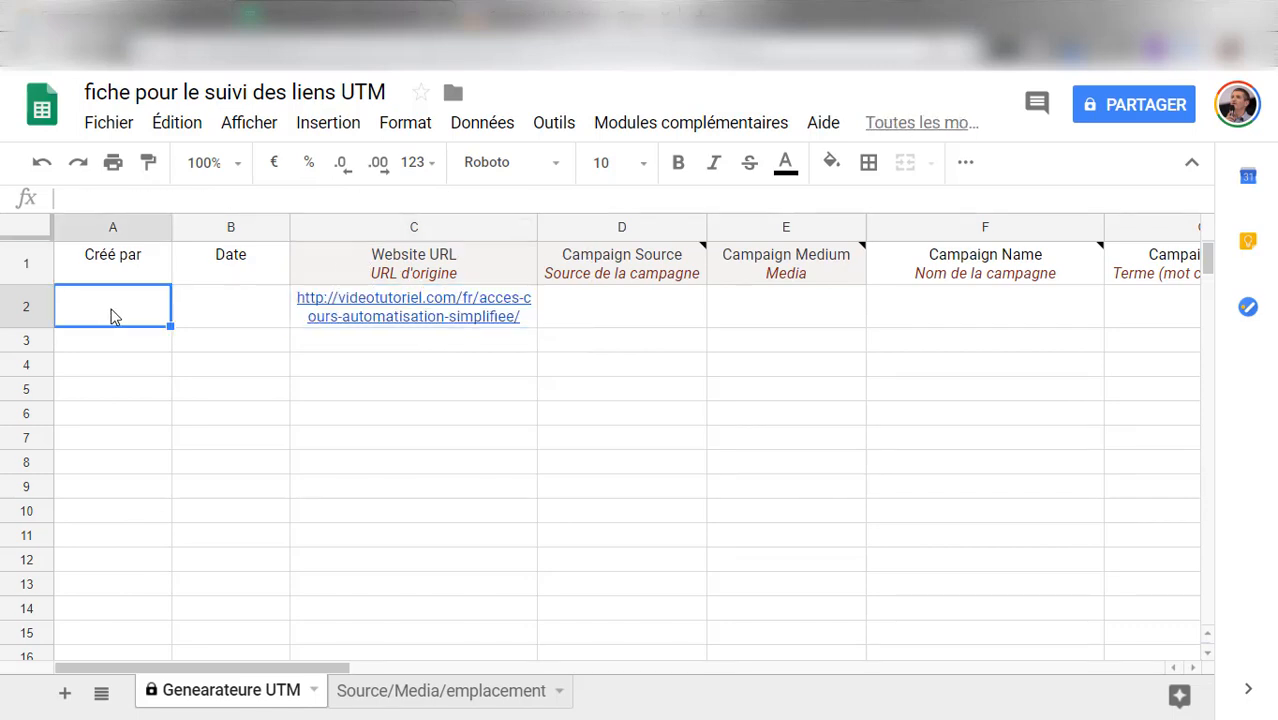
type("Chrisy")
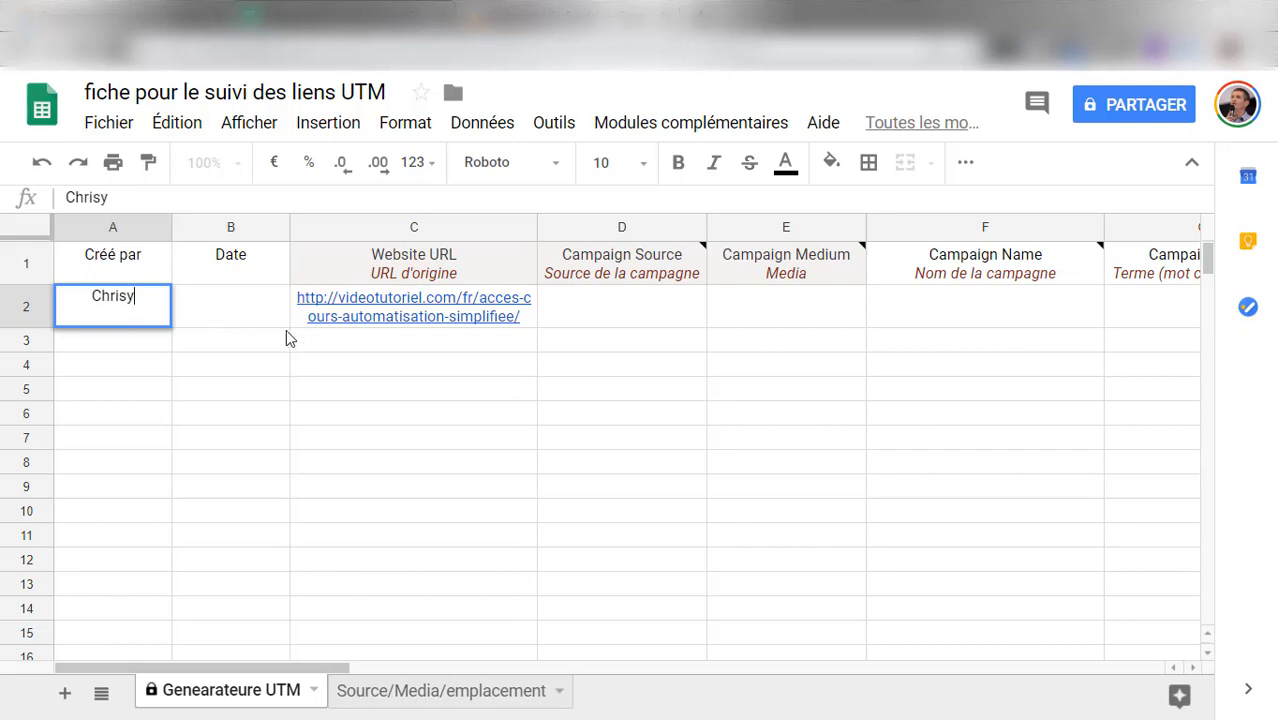
key("BackSpace")
type("tian")
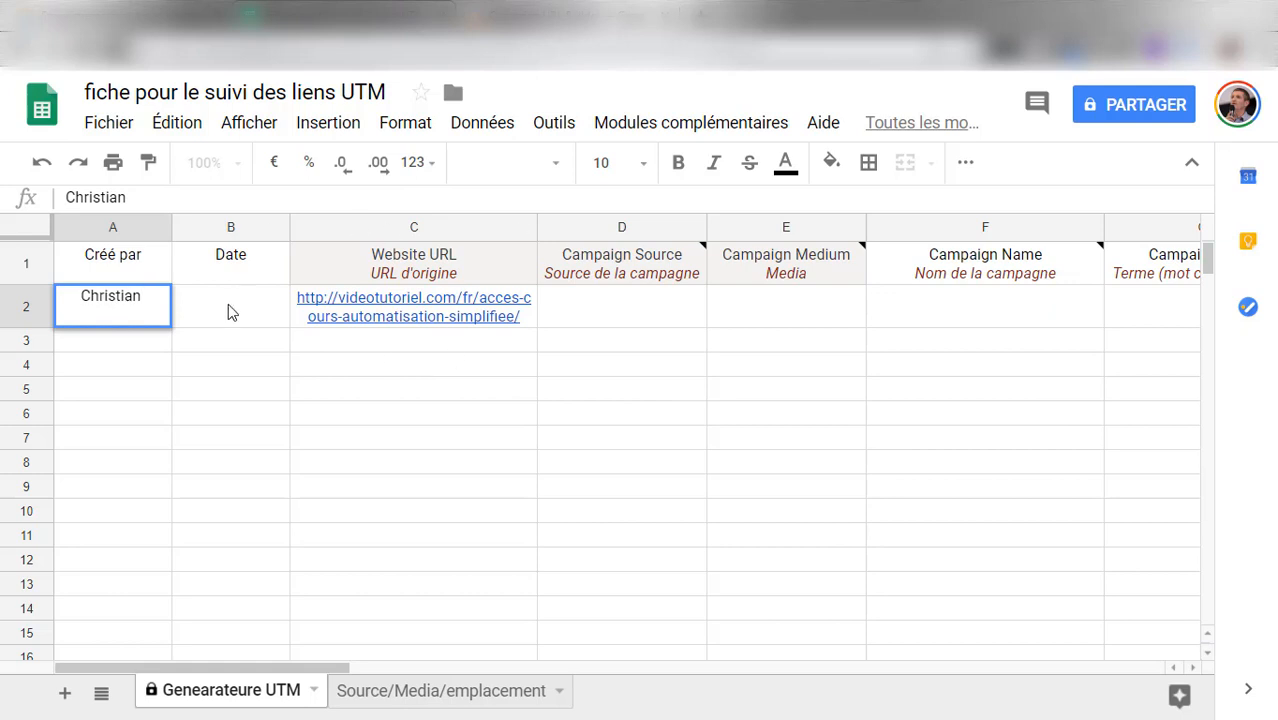
key("BackSpace")
left_click(222, 312)
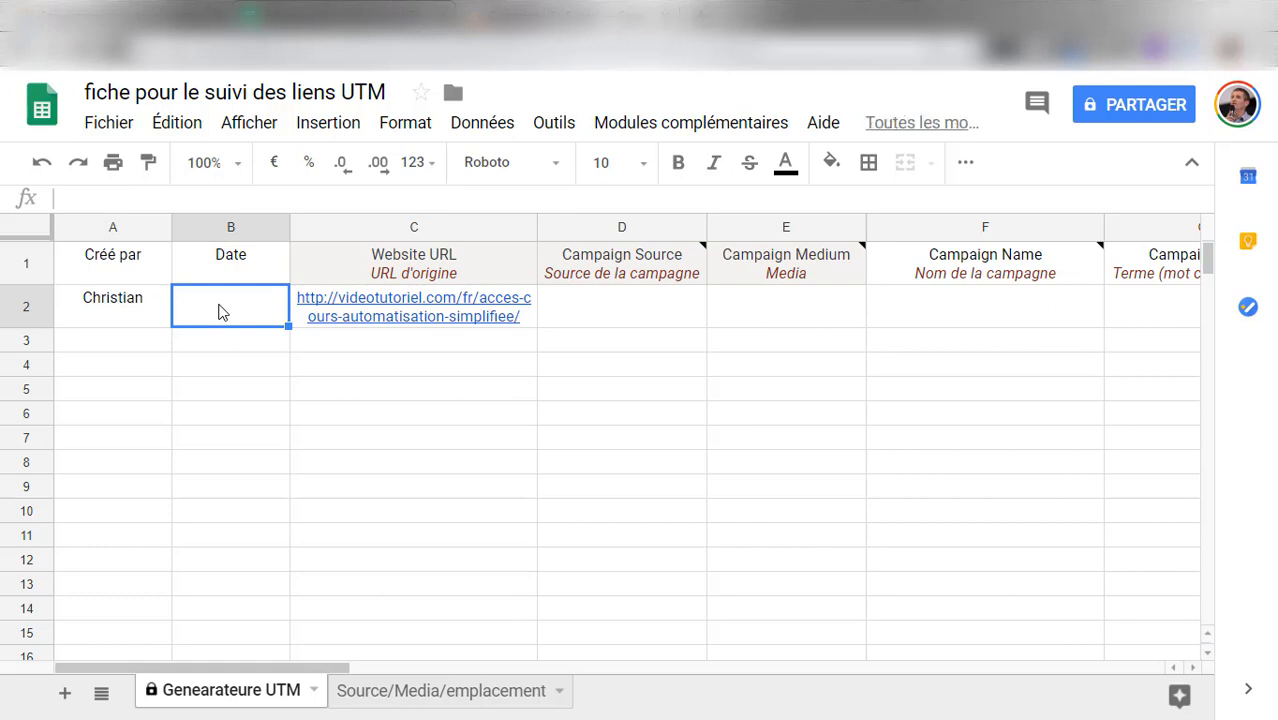
type("29/11/2018")
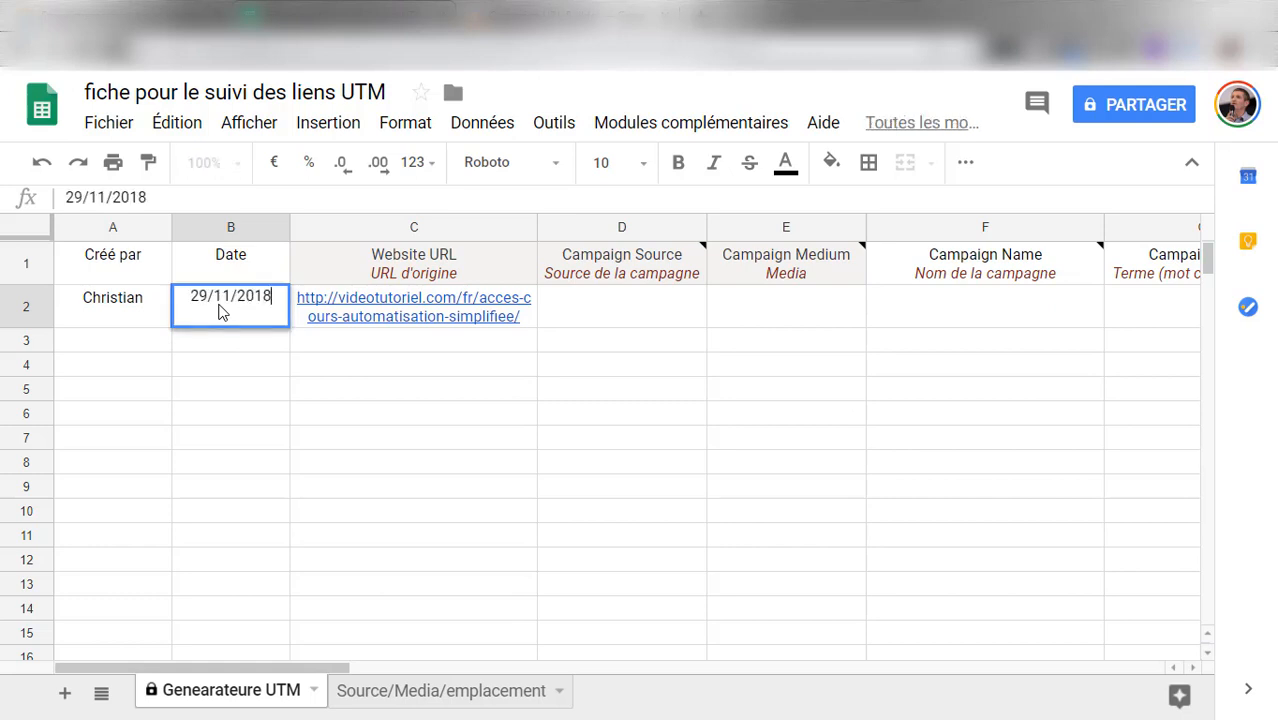
left_click(641, 300)
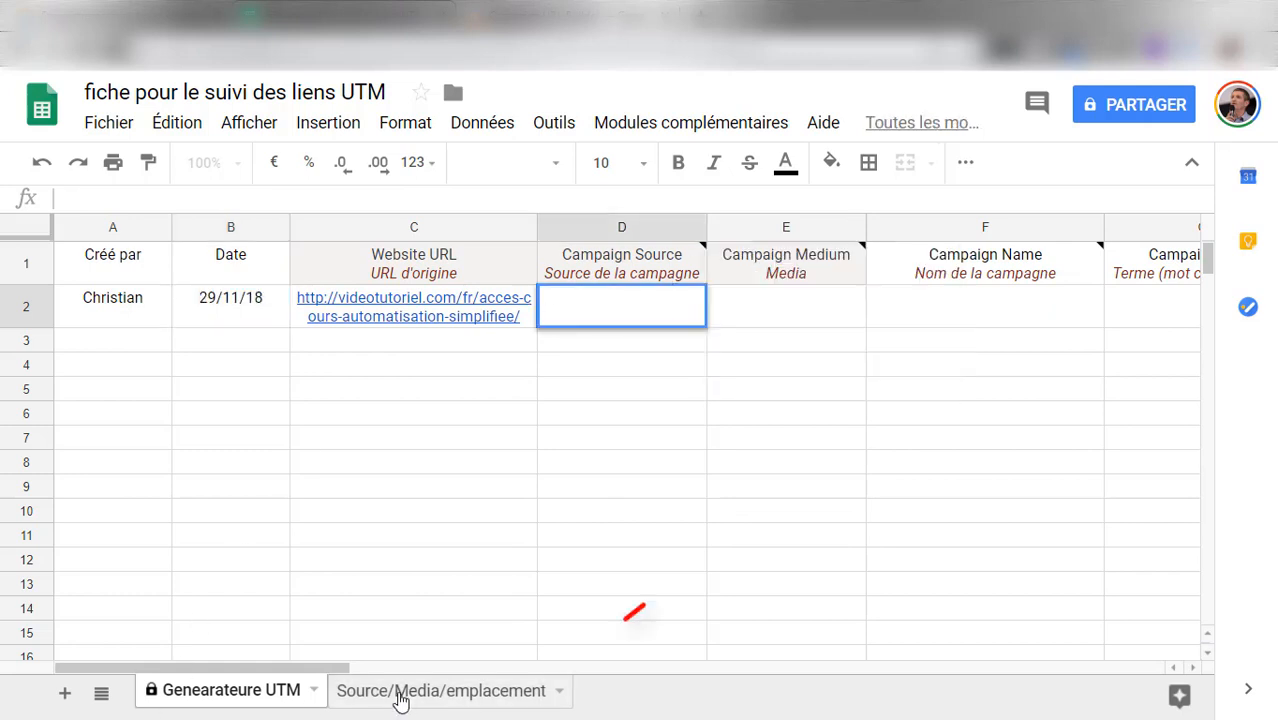
Add Youtube at the end of the Source list on the Source/Media/emplacement sheet
left_click(450, 700)
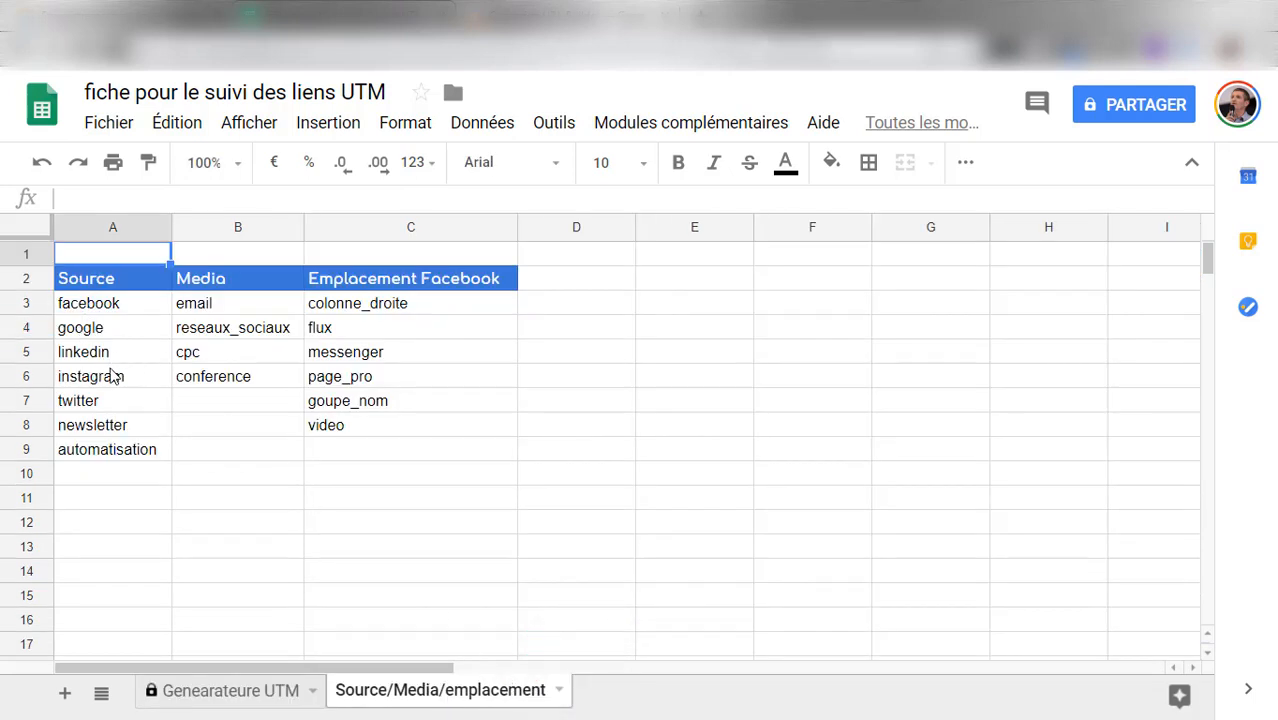
left_click(88, 478)
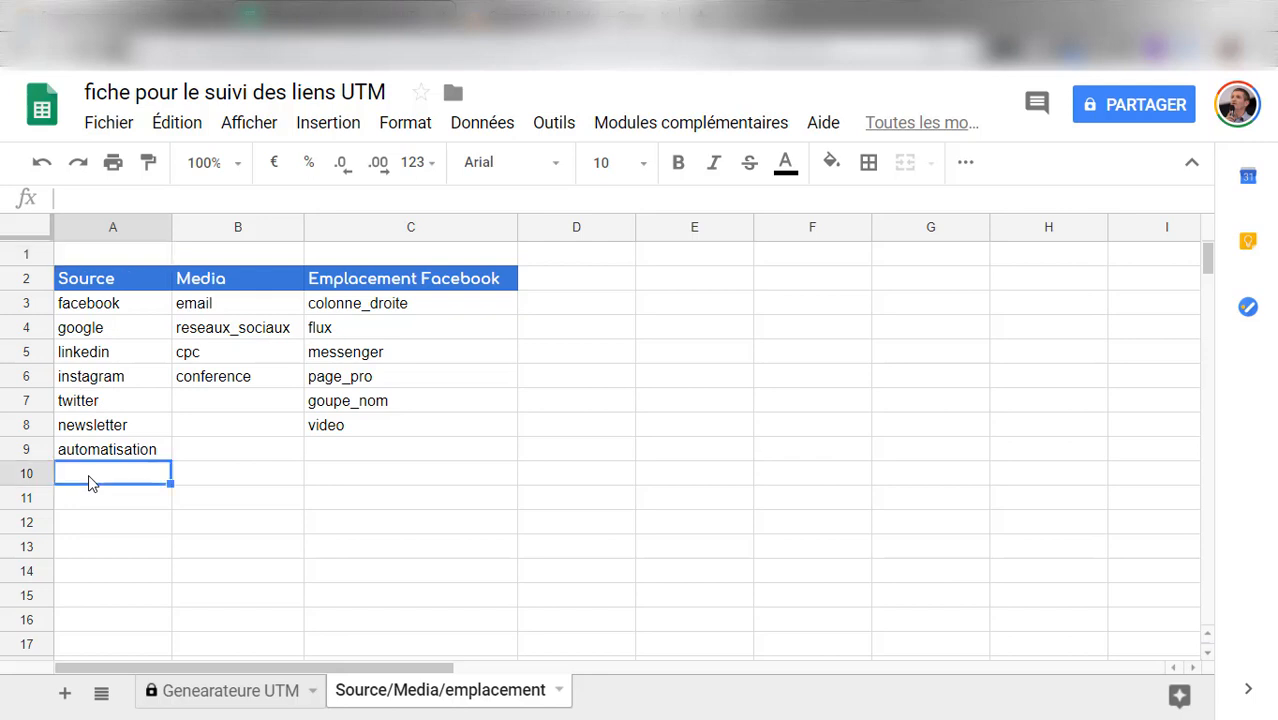
type("Youtube")
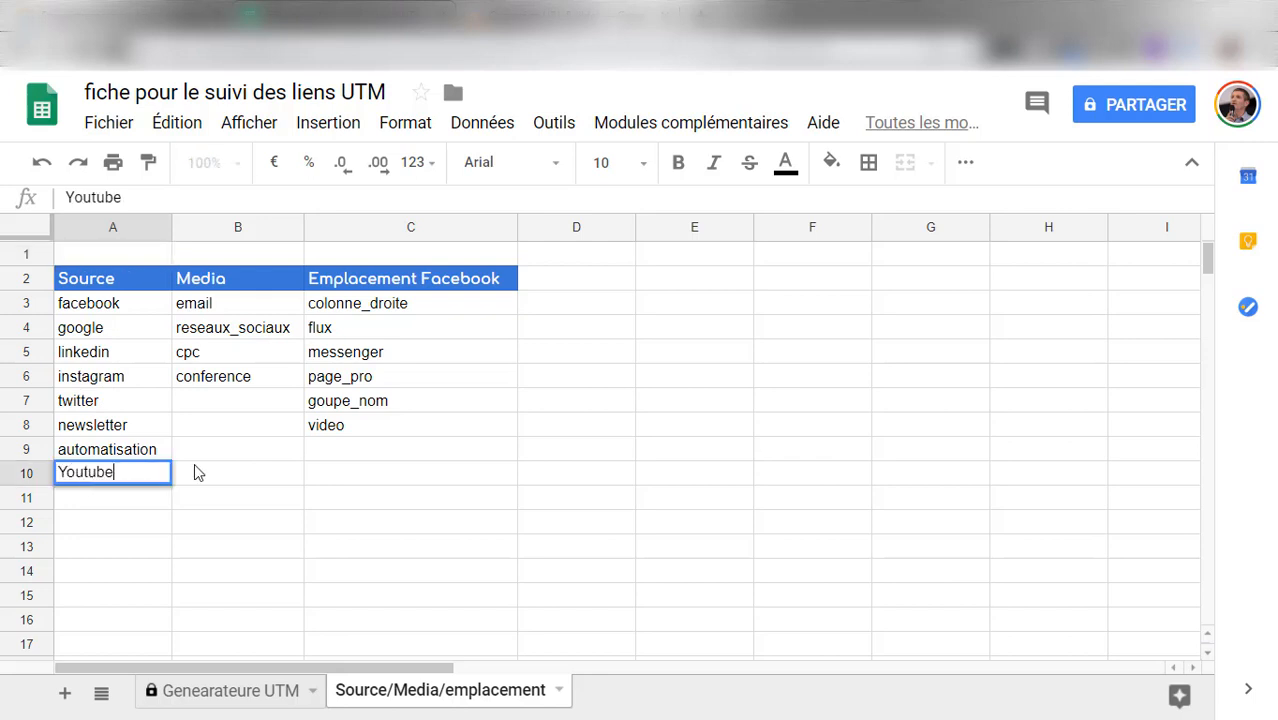
left_click(194, 471)
In row 2 of the Genearateure UTM sheet, enter Linkedin as campaign source and reseaux-sociaux as campaign medium
left_click(295, 697)
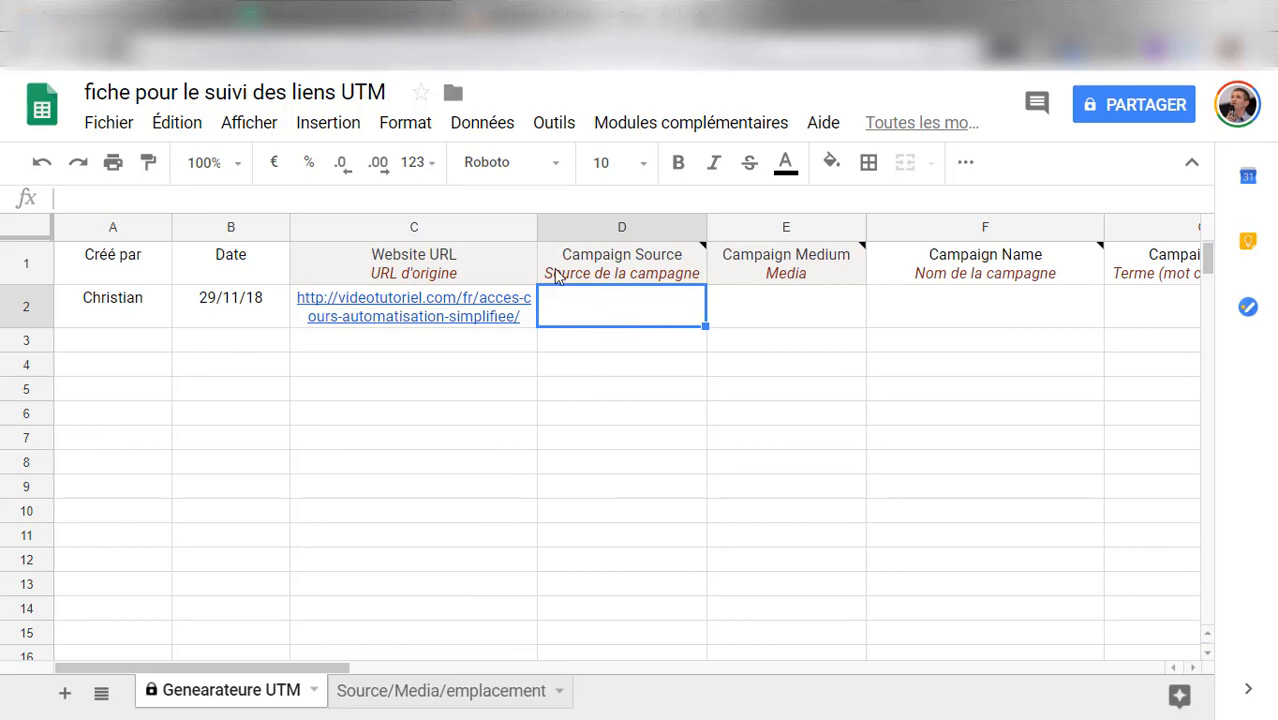
type("Linkedin")
key("Tab")
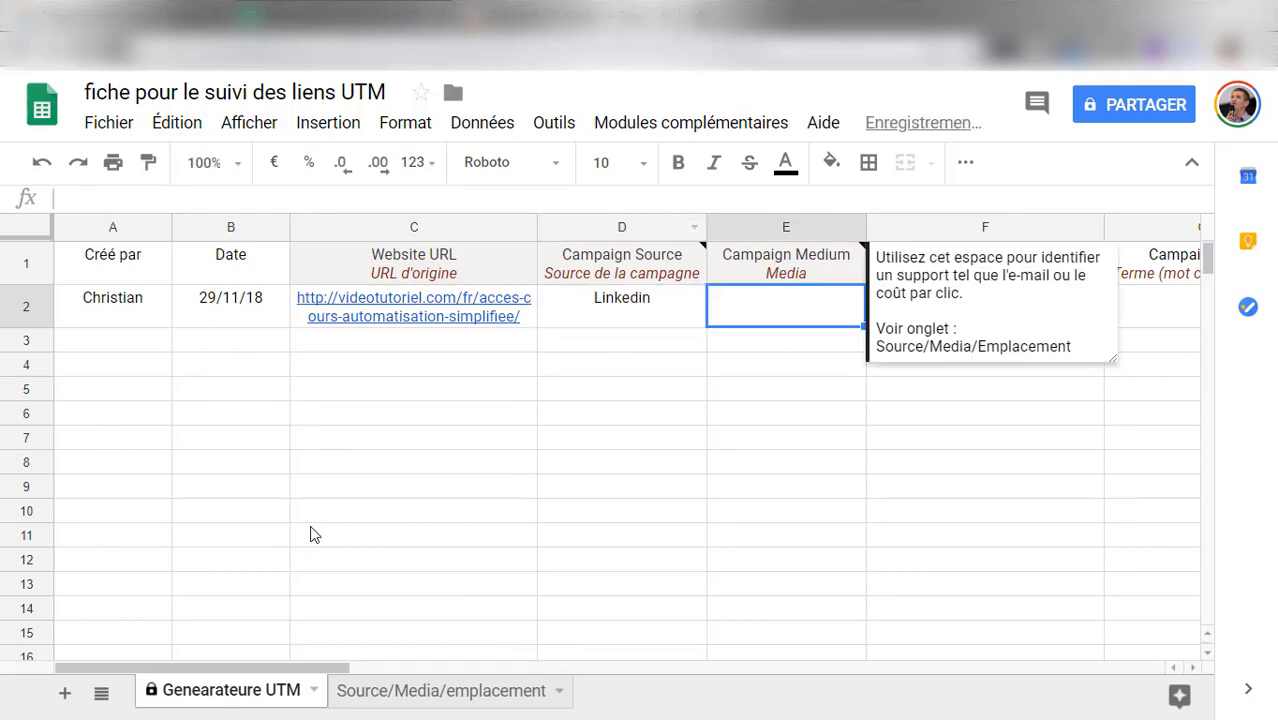
left_click(460, 694)
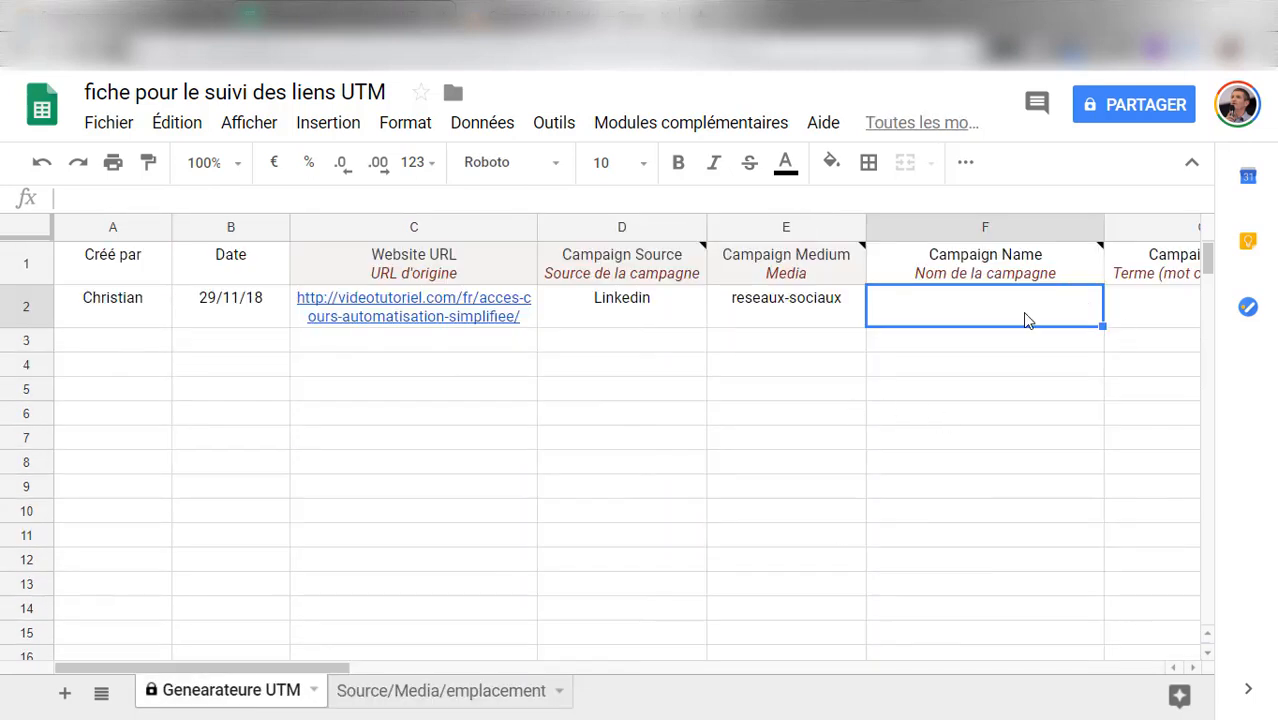
Enter Automatisation_simplifiee as the campaign name in row 2
type("Automatisation")
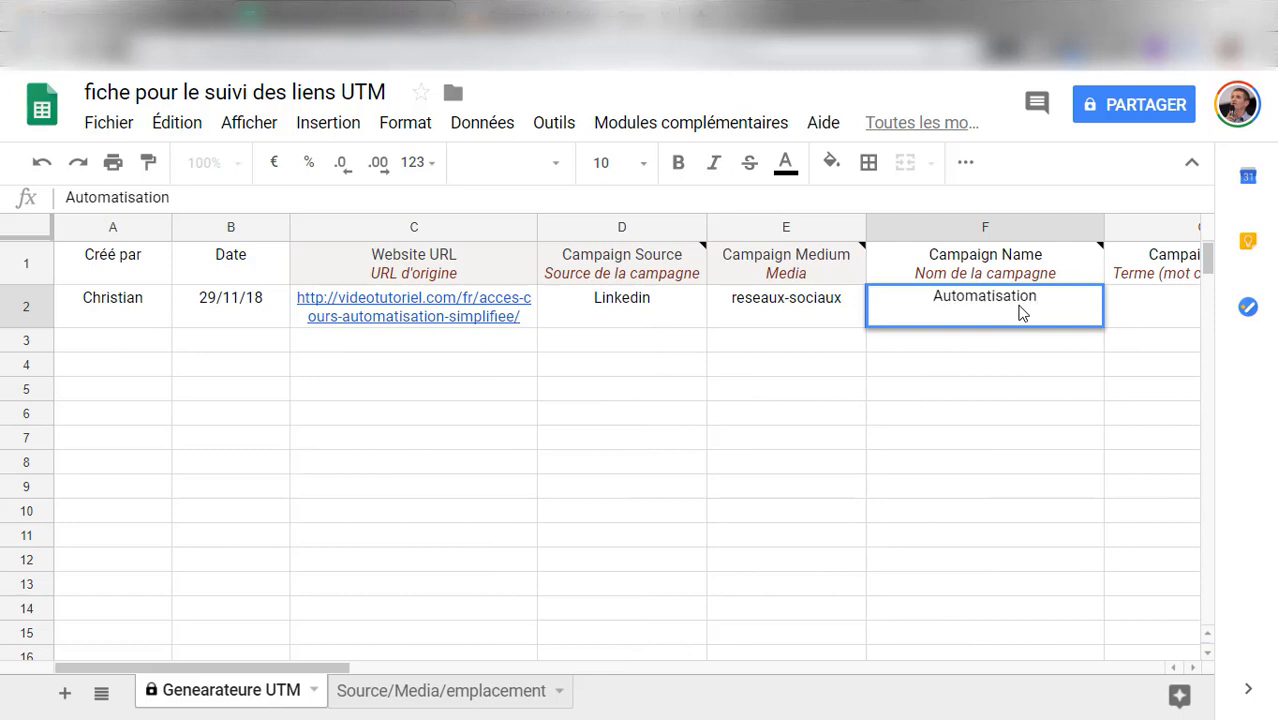
type("_simplifiee")
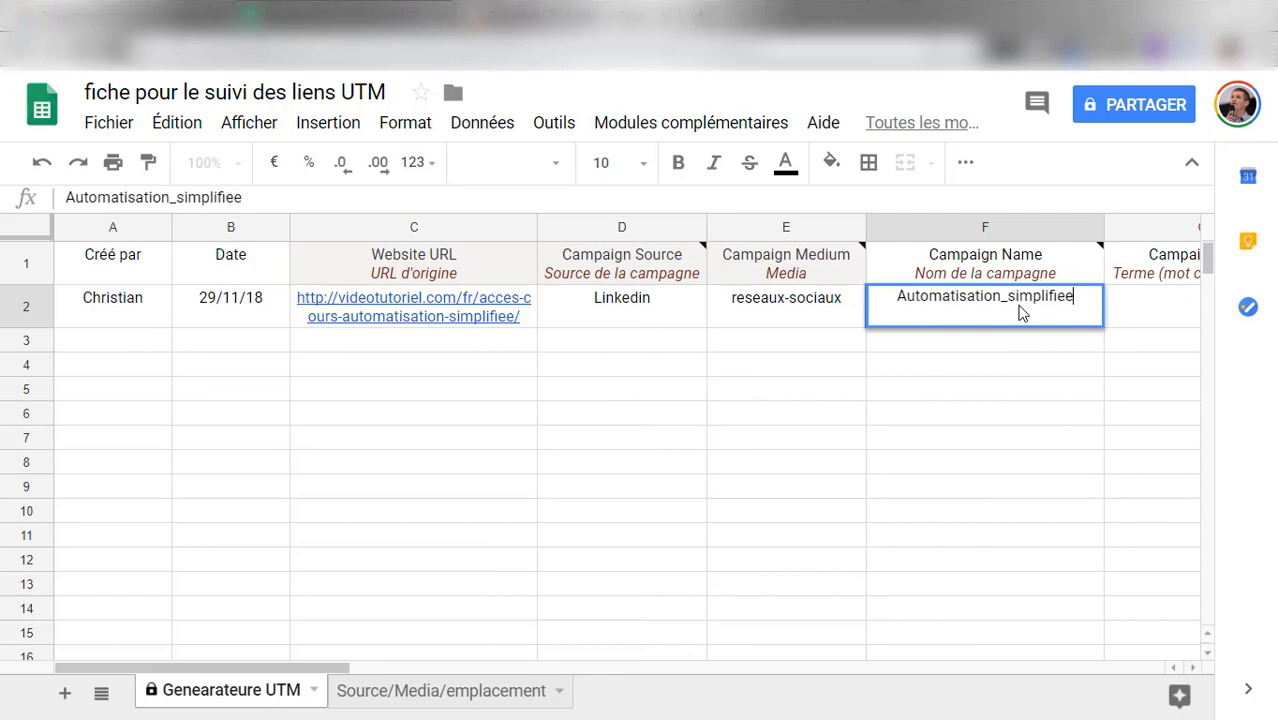
left_click_drag(318, 670, 393, 675)
left_click(985, 305)
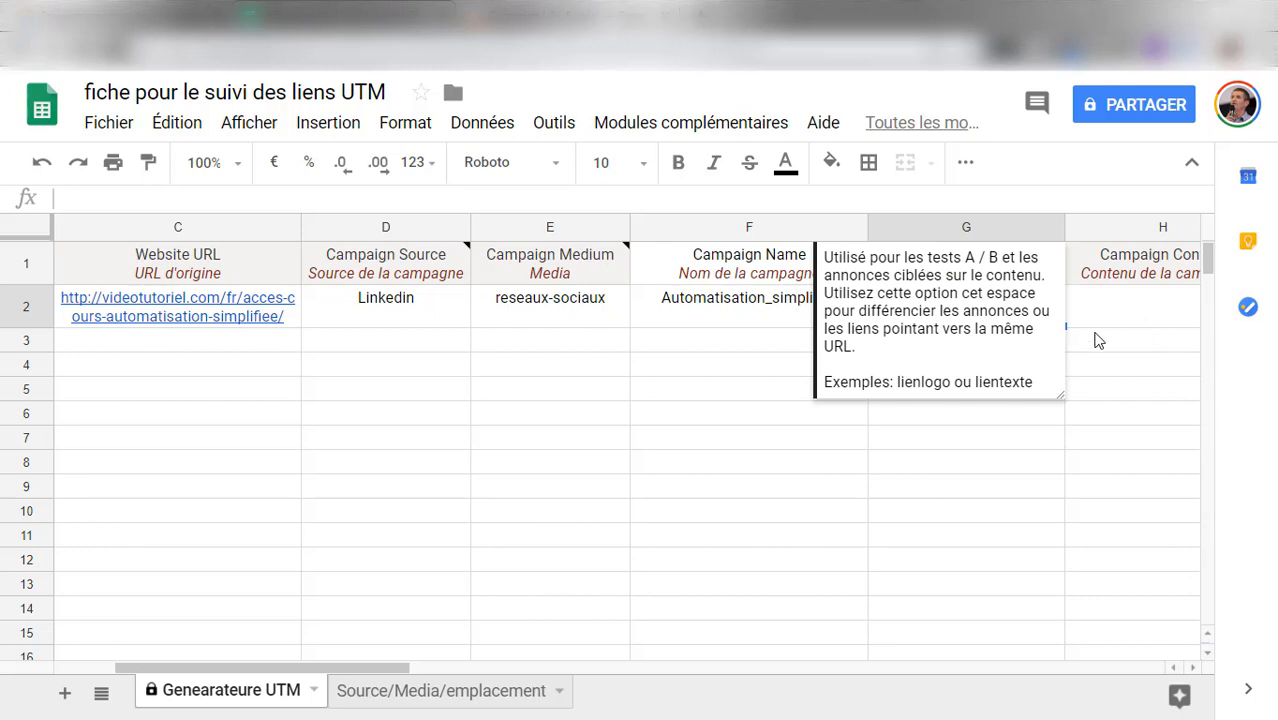
Enter AS_img2 as the campaign content in row 2, leaving the campaign term empty
mouse_move(608, 259)
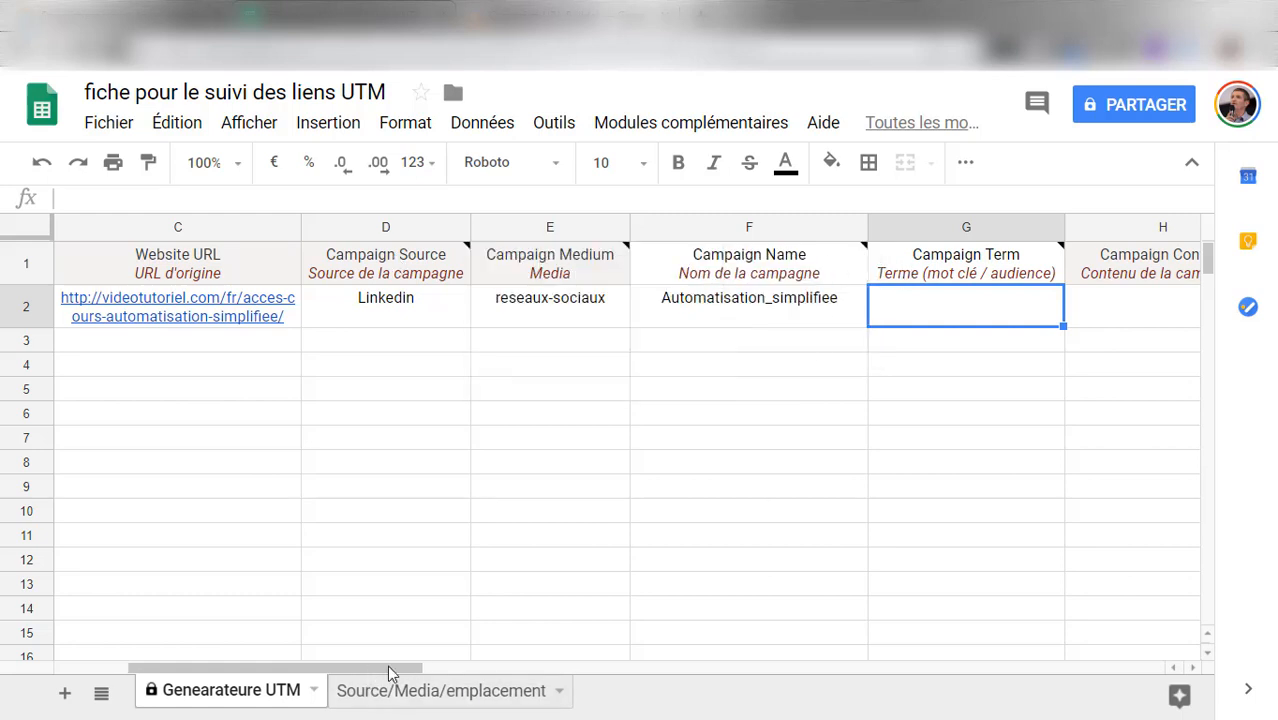
left_click_drag(390, 673, 478, 675)
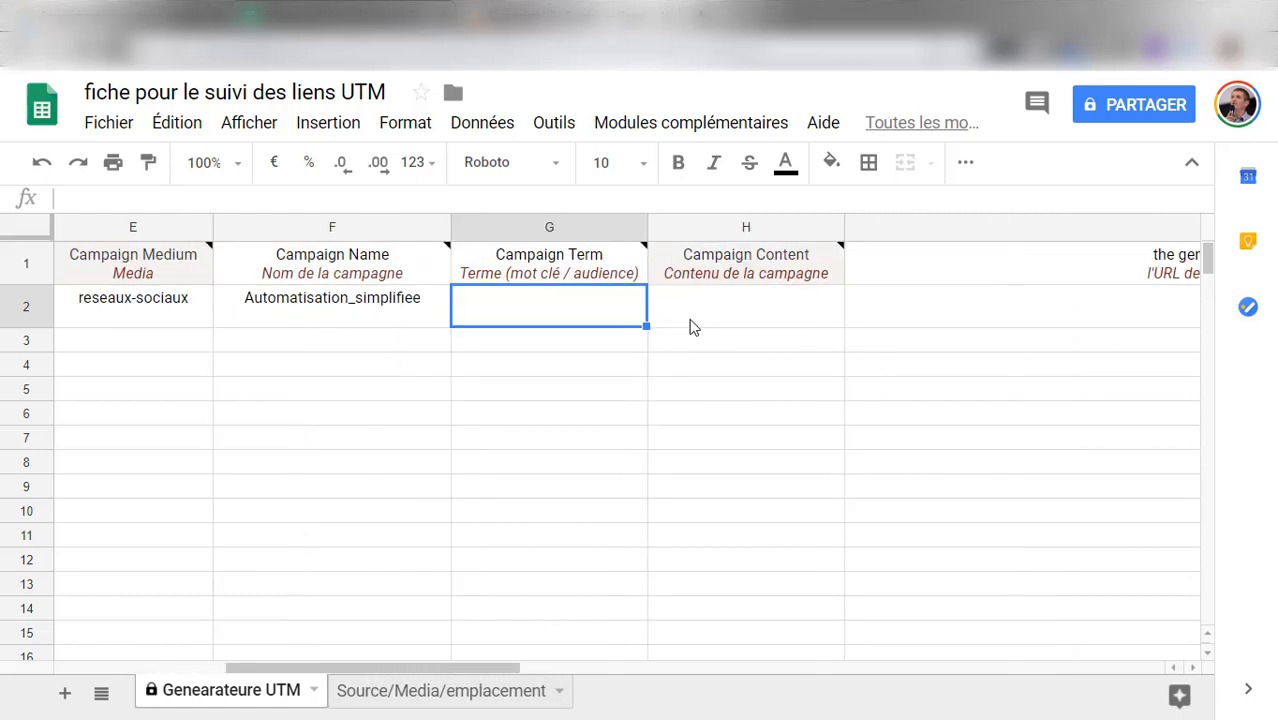
left_click(772, 306)
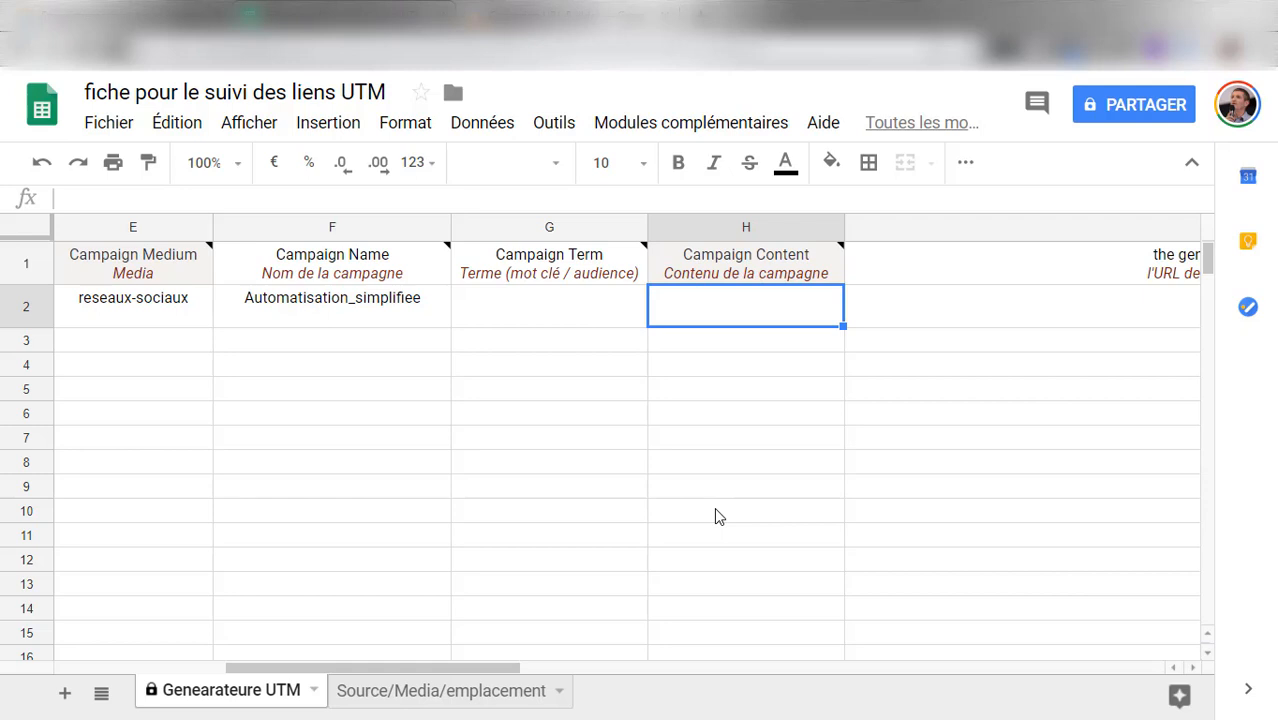
type("AS")
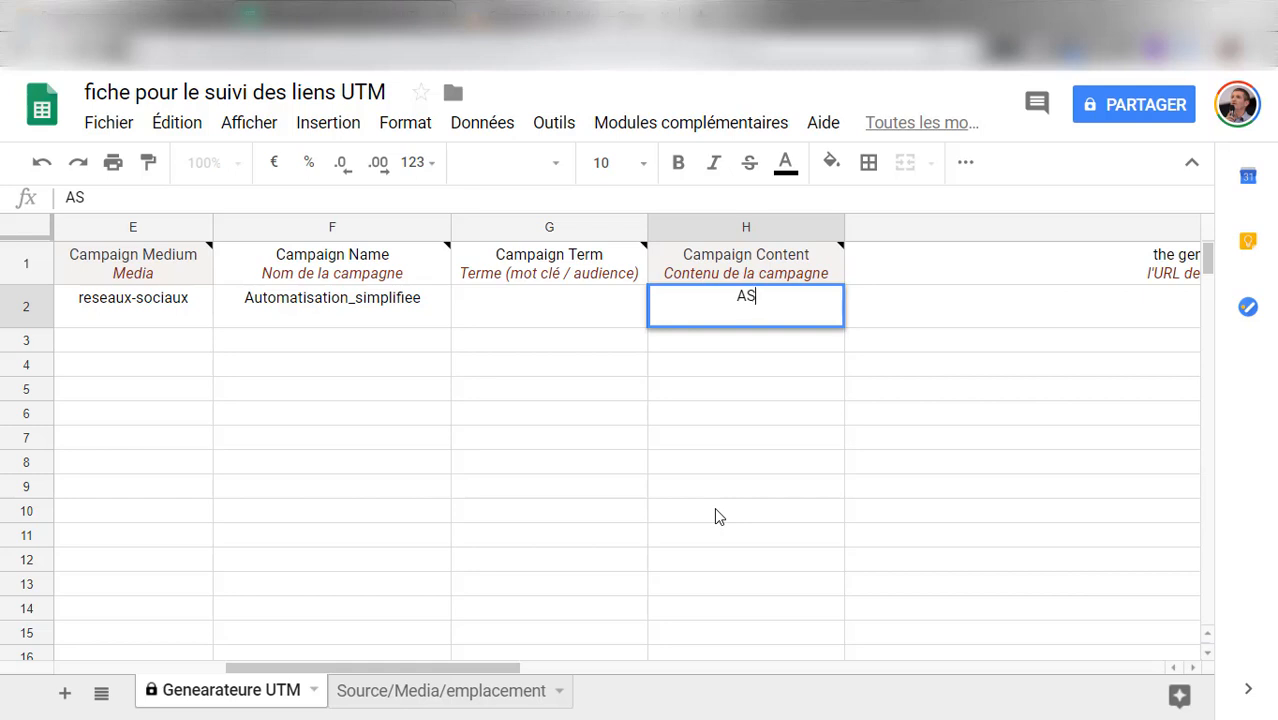
type("_")
type("img2")
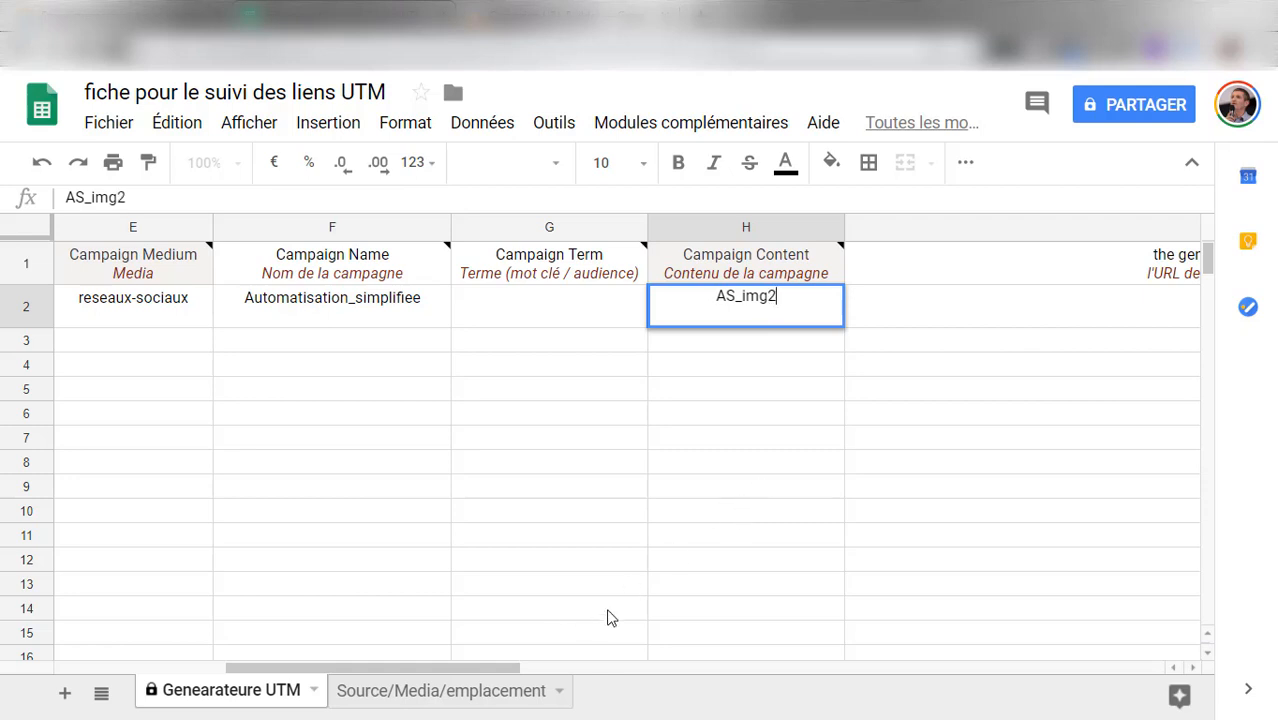
left_click_drag(465, 672, 288, 673)
left_click(724, 592)
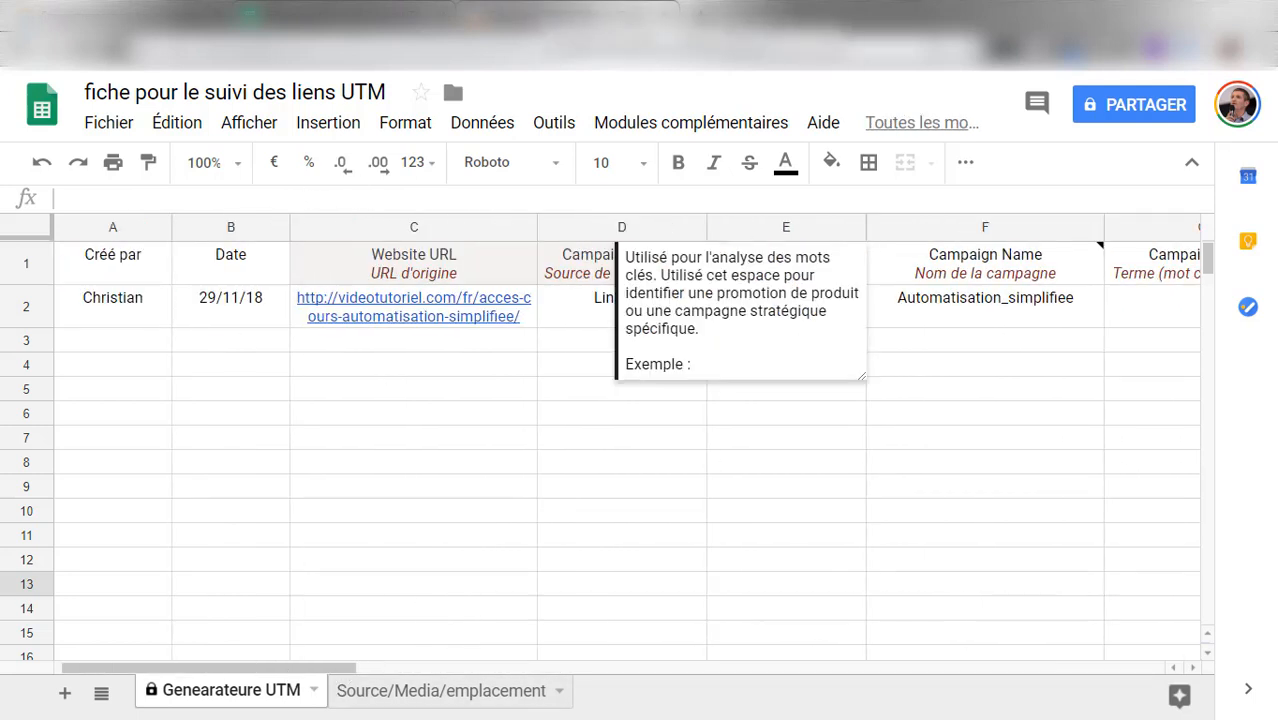
Switch to the Google Analytics Campaign URL Builder and translate the page into French
left_click(580, 14)
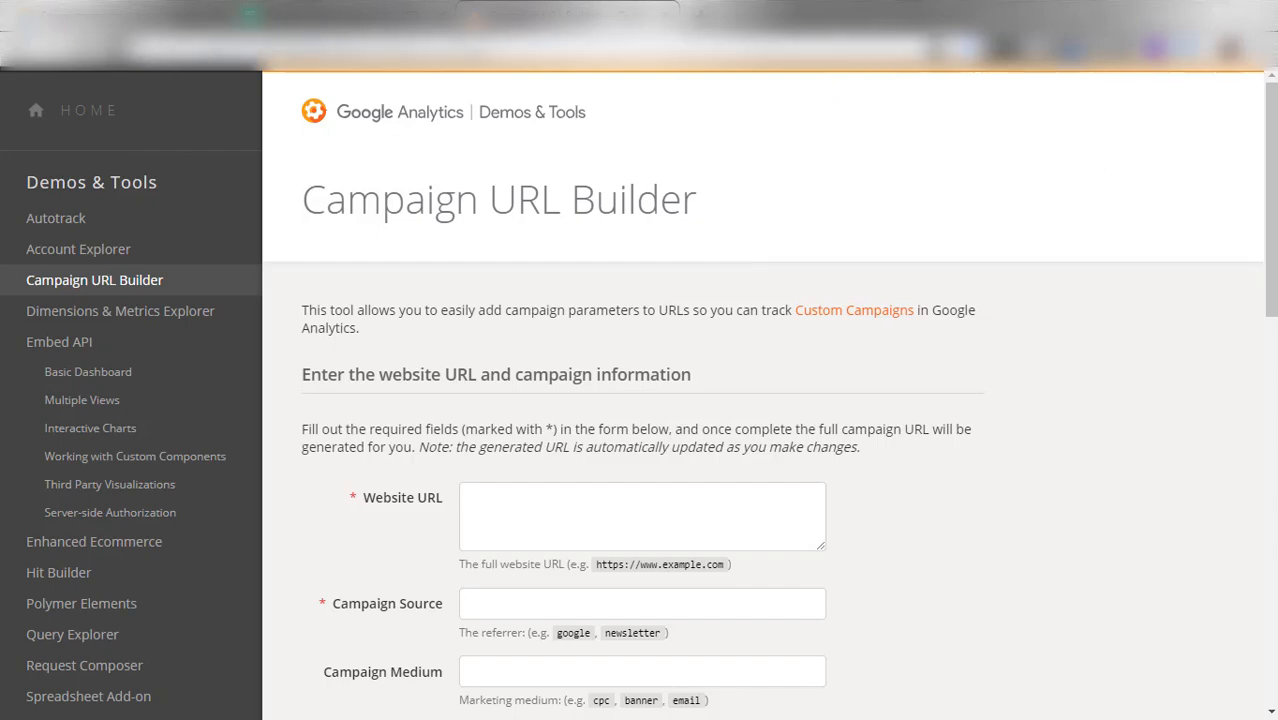
left_click(938, 48)
left_click(874, 165)
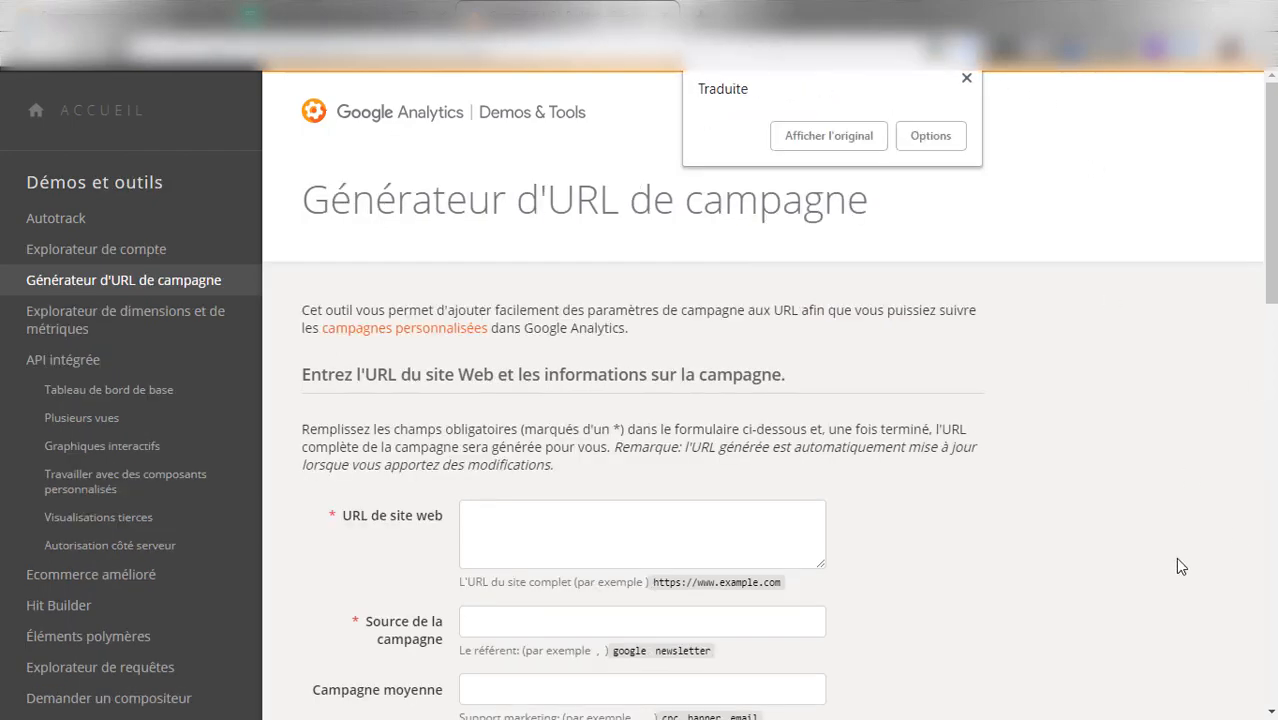
Copy the website URL from row 2 of the tracking sheet into the URL builder's URL de site web field
scroll(1181, 566, "down", 1)
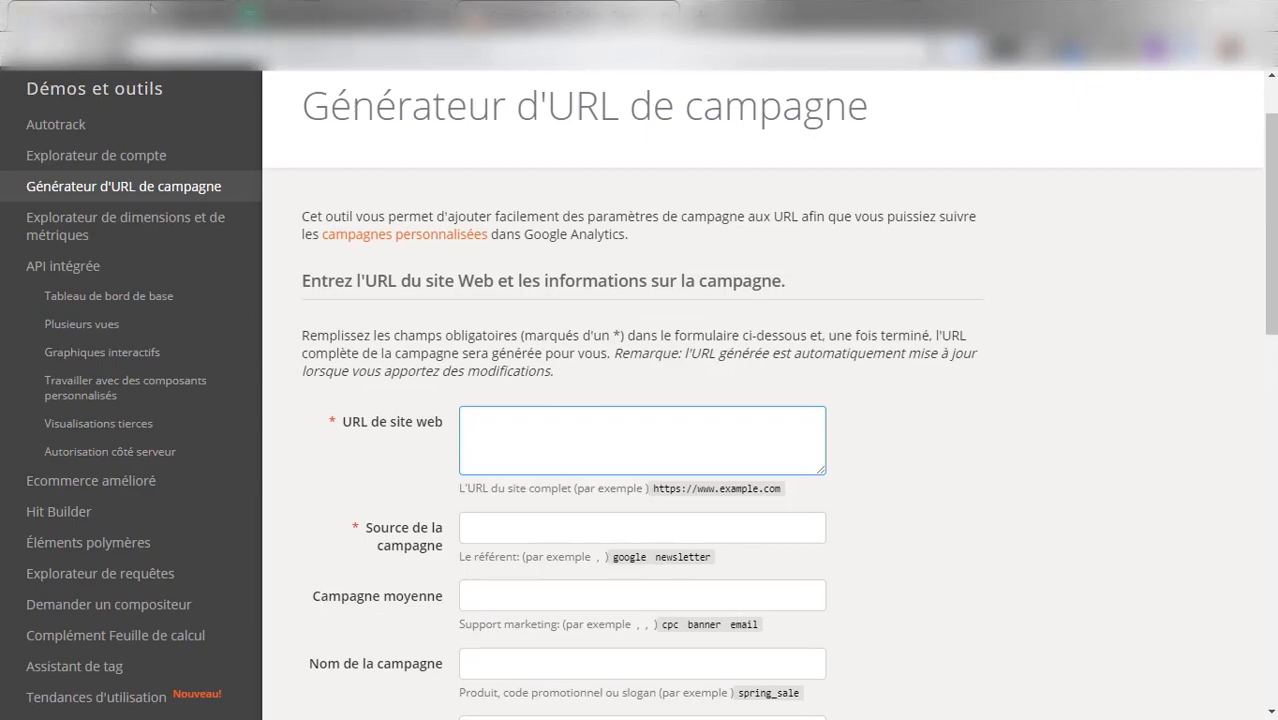
left_click(272, 13)
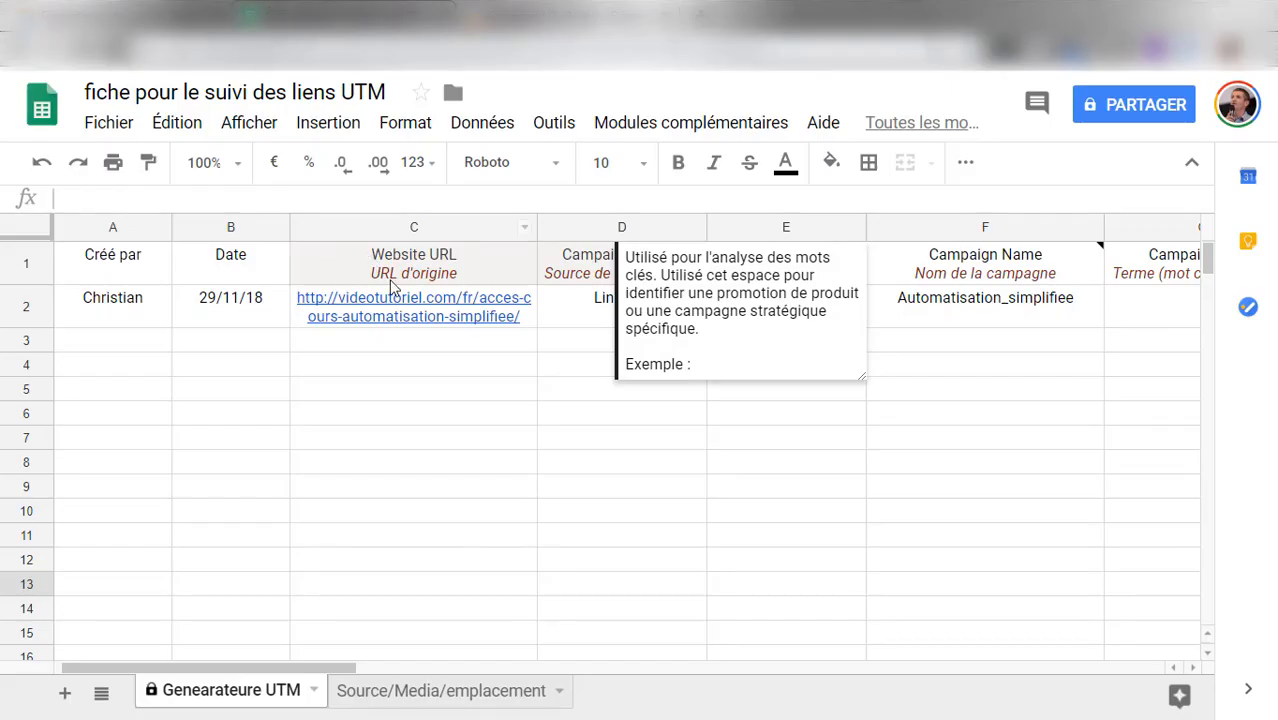
left_click(516, 312)
left_click(542, 205)
key("ctrl+a")
key("ctrl+c")
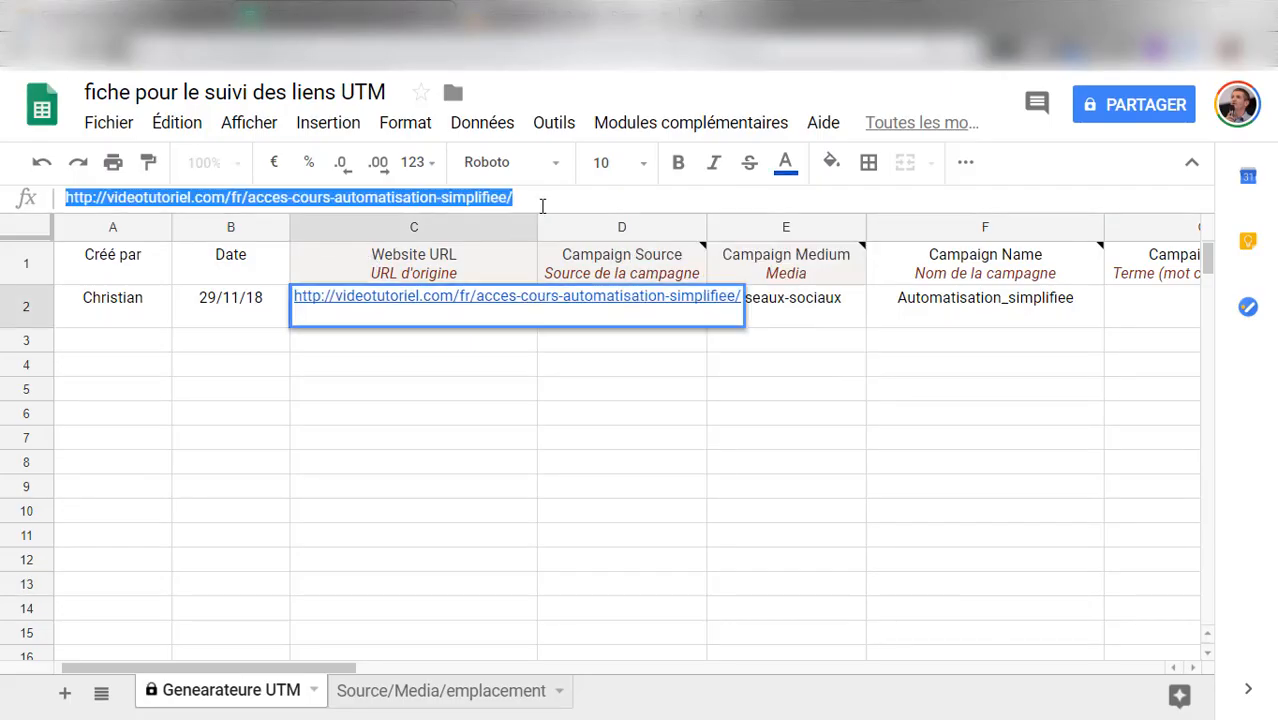
left_click(560, 14)
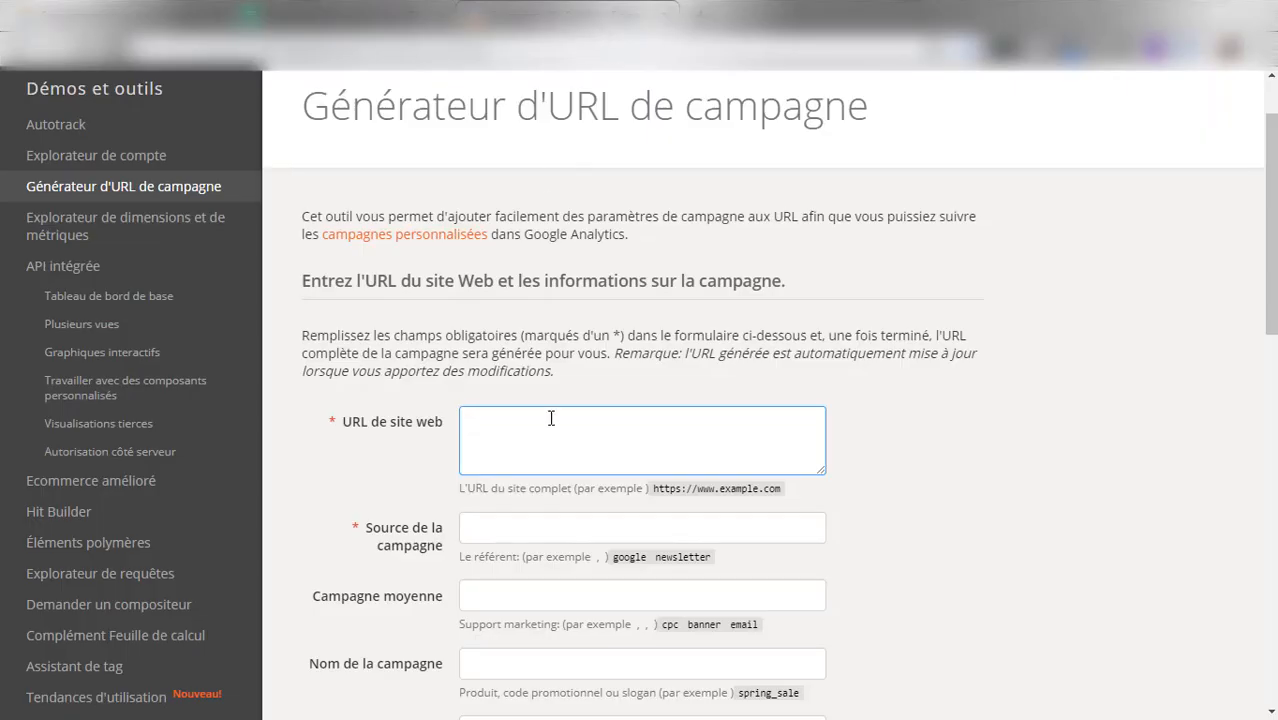
key("ctrl+v")
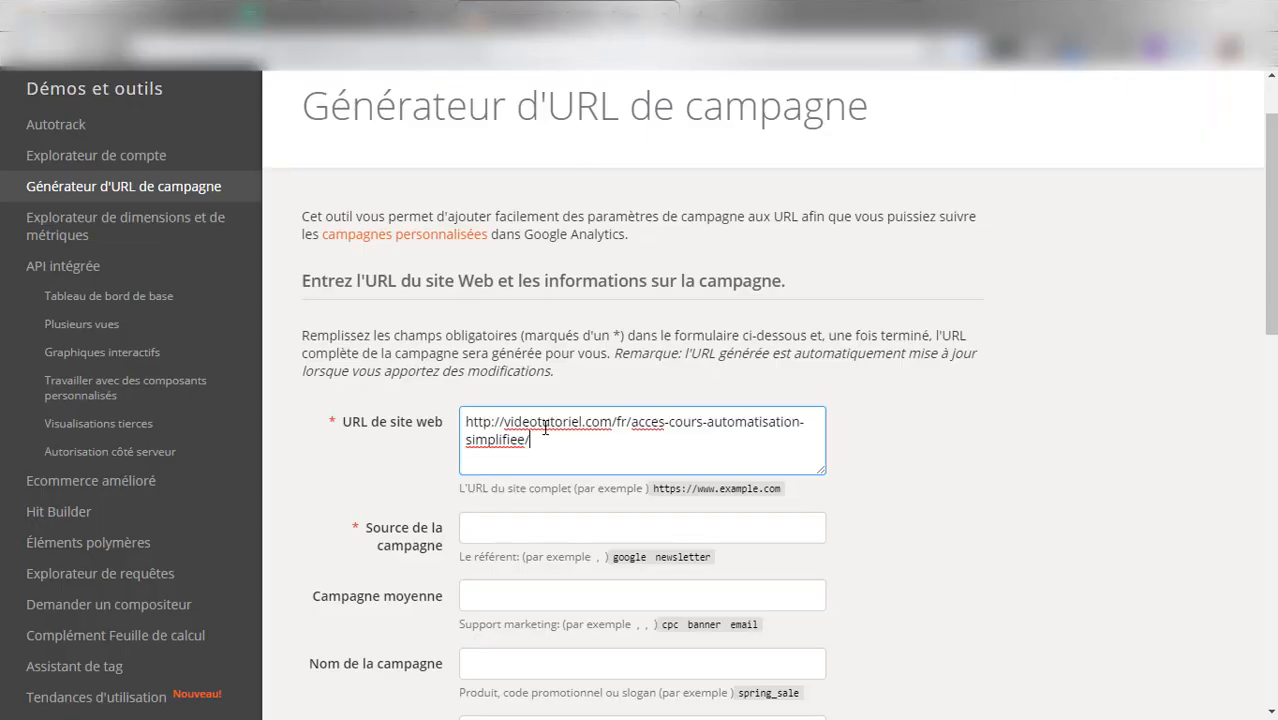
Copy the campaign source from row 2 of the tracking sheet into the URL builder's Source de la campagne field, lowercased as linkedin
left_click(580, 543)
left_click(400, 14)
left_click(650, 310)
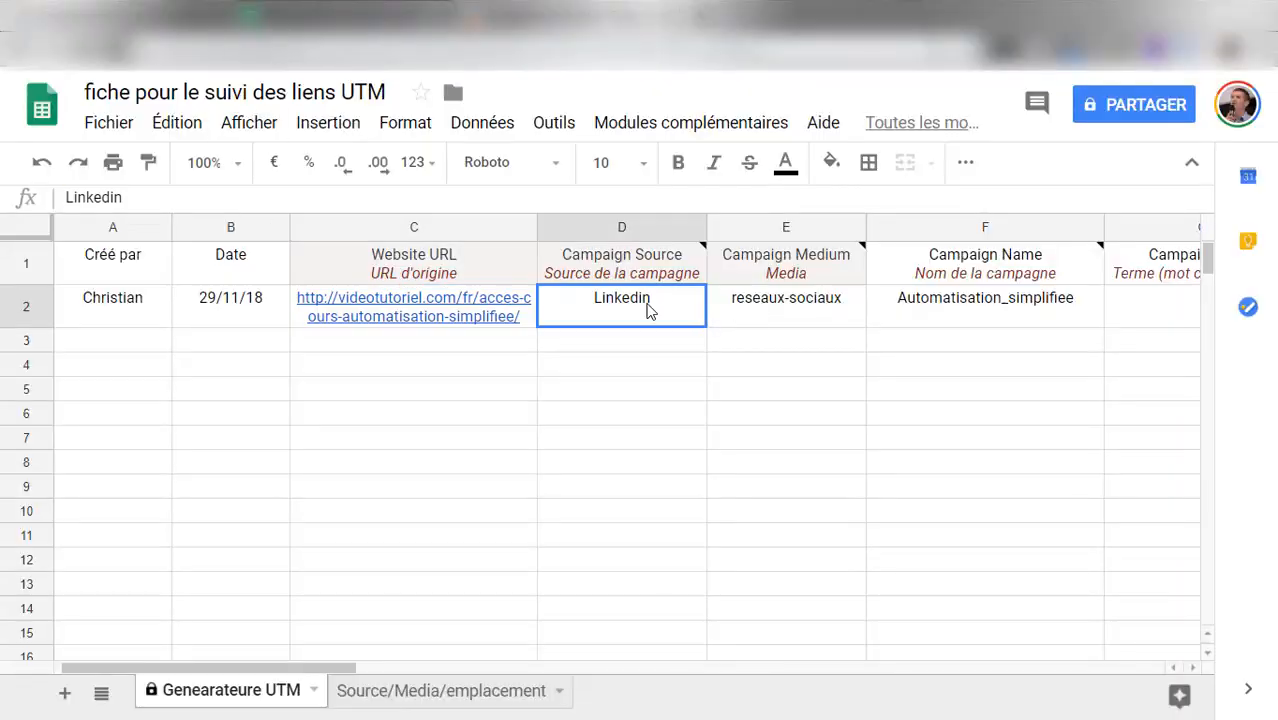
left_click_drag(240, 199, 62, 198)
key("ctrl+c")
key("ctrl+Tab")
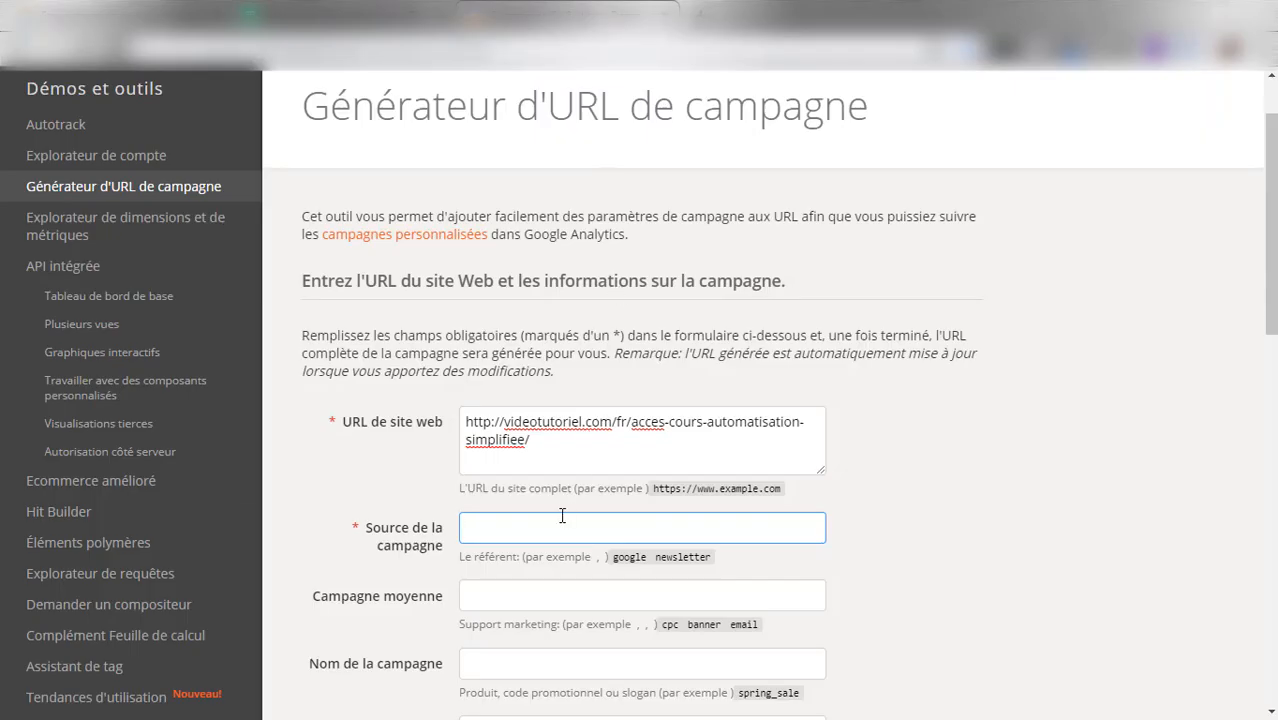
key("ctrl+v")
left_click(466, 528)
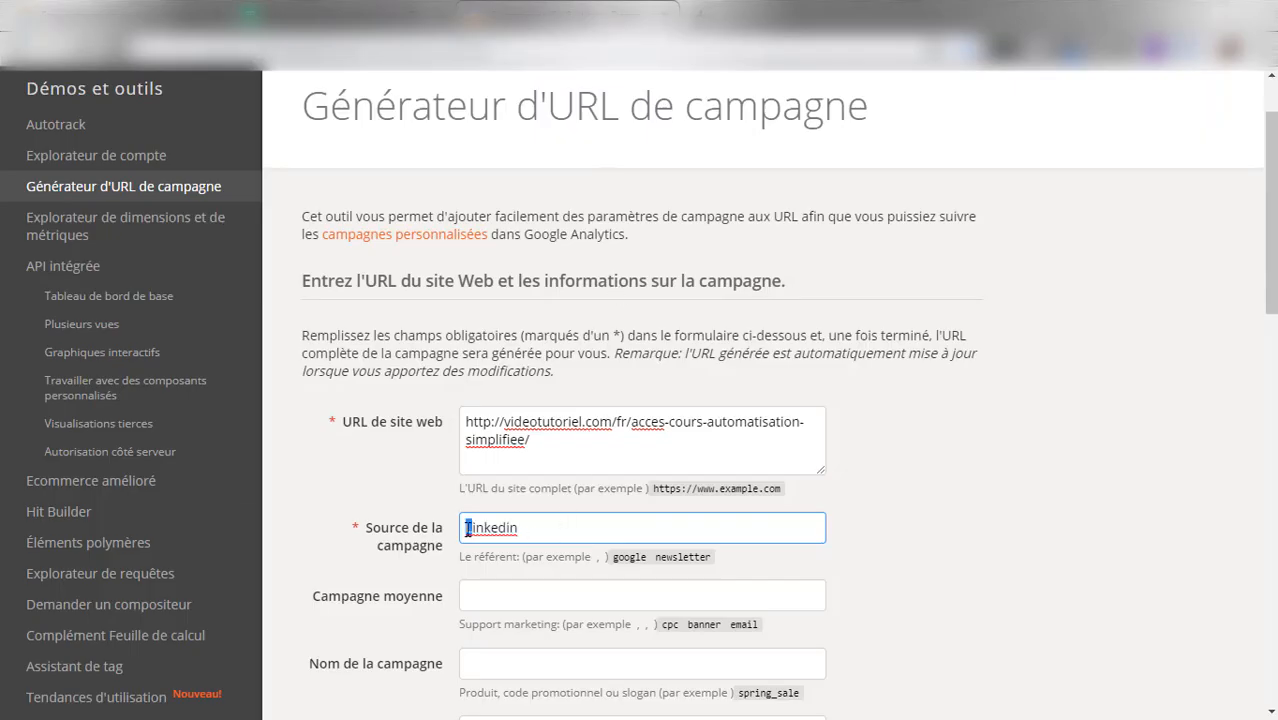
key("Delete")
type("l")
Set the URL builder's Campagne moyenne field to reseaux_sociaux
scroll(551, 505, "down", 1)
left_click(551, 505)
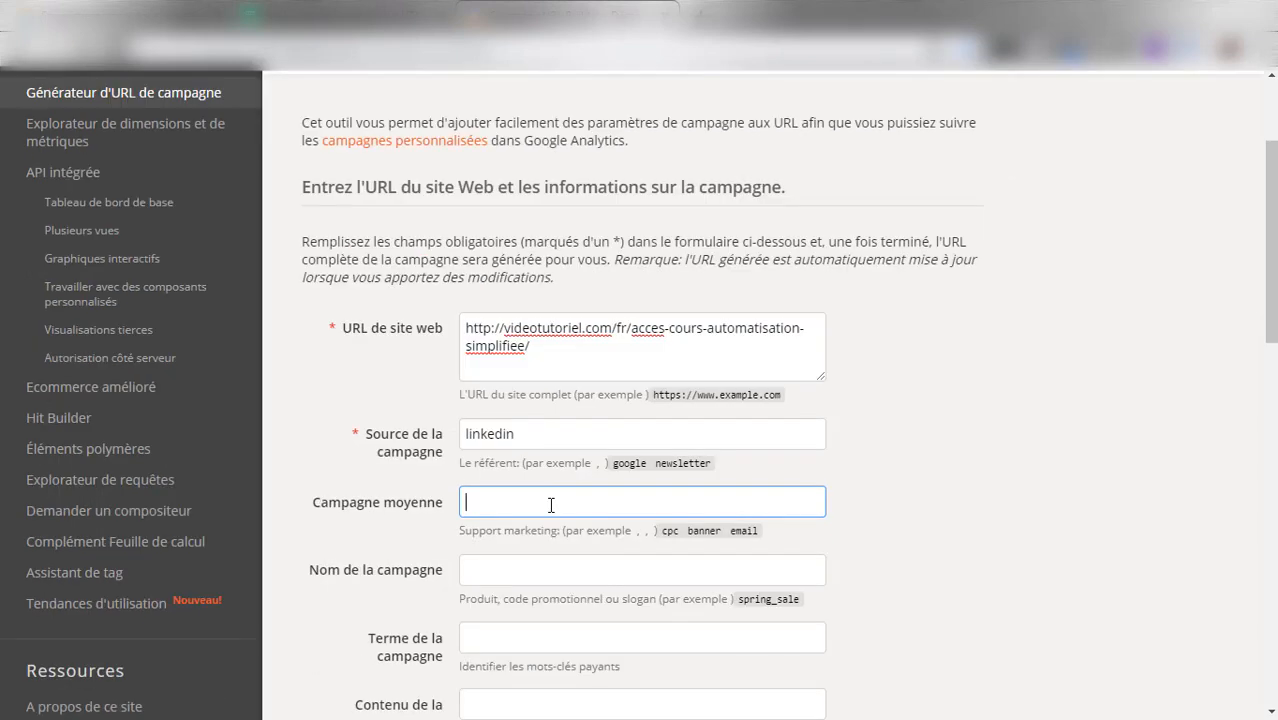
type("reseaux_sociaux")
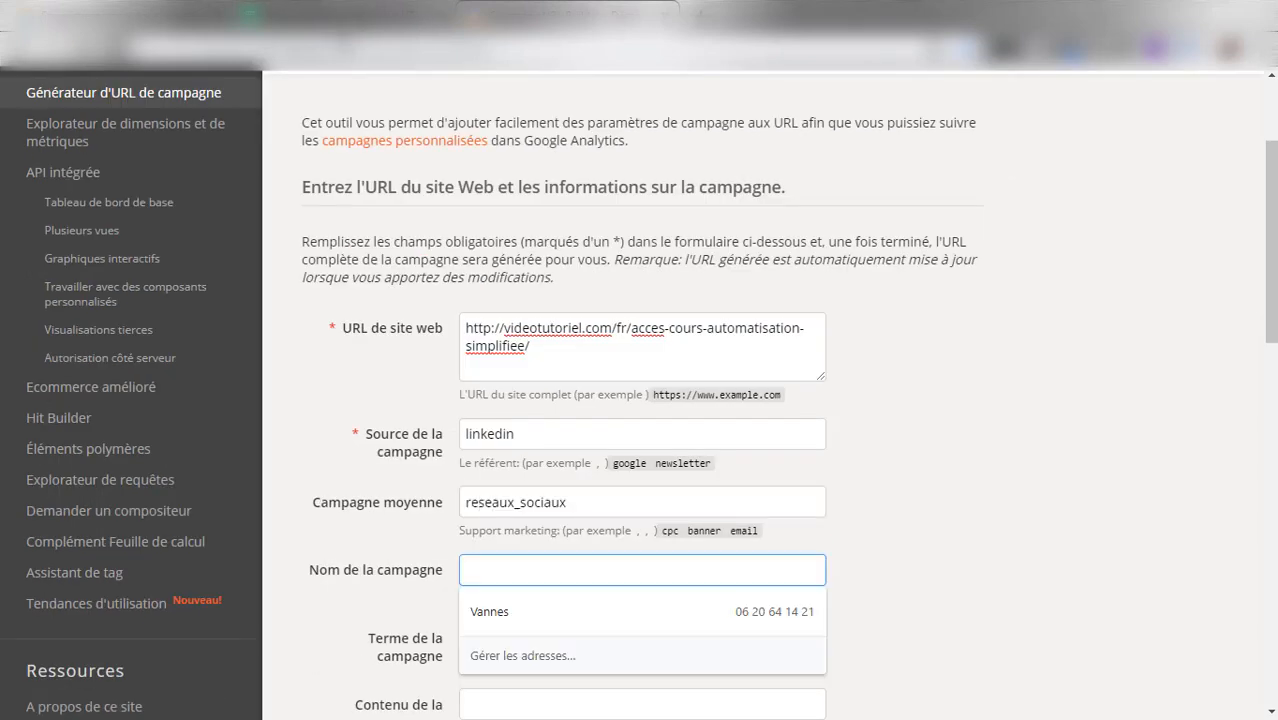
Copy the campaign name from row 2 of the tracking sheet into the URL builder's Nom de la campagne field, lowercased as automatisation_simplifiee
left_click(338, 15)
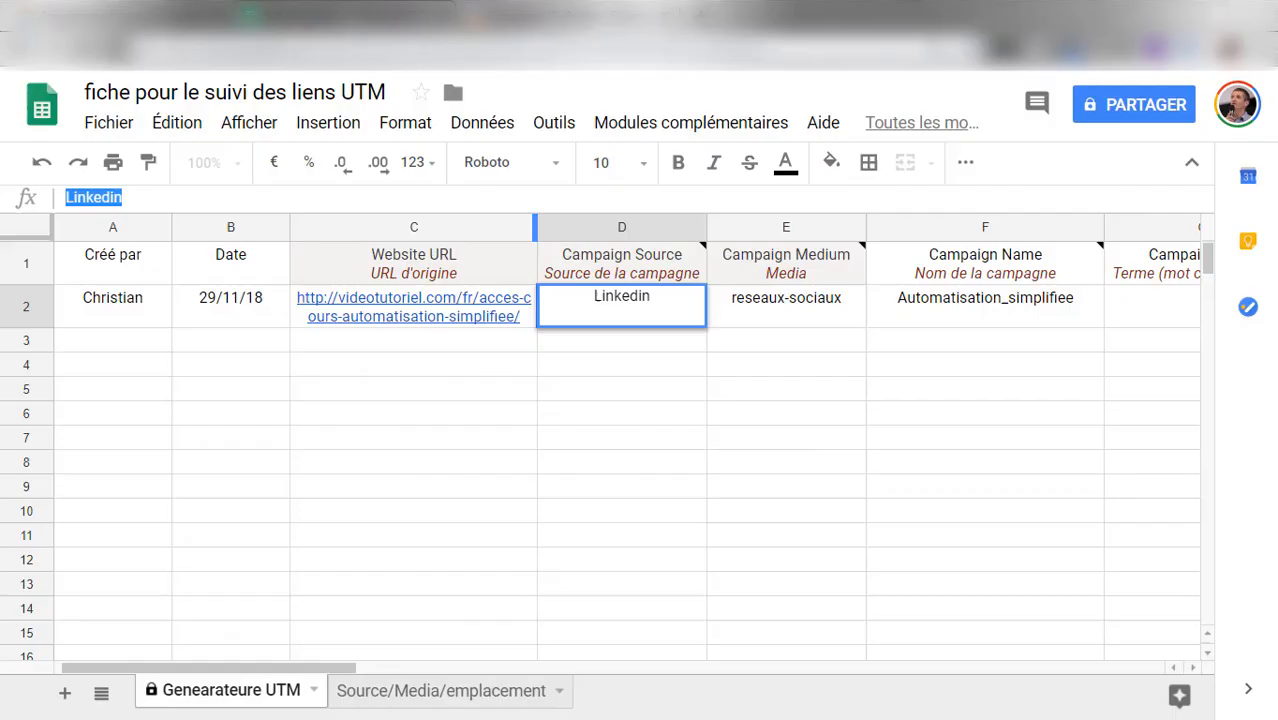
left_click(1081, 306)
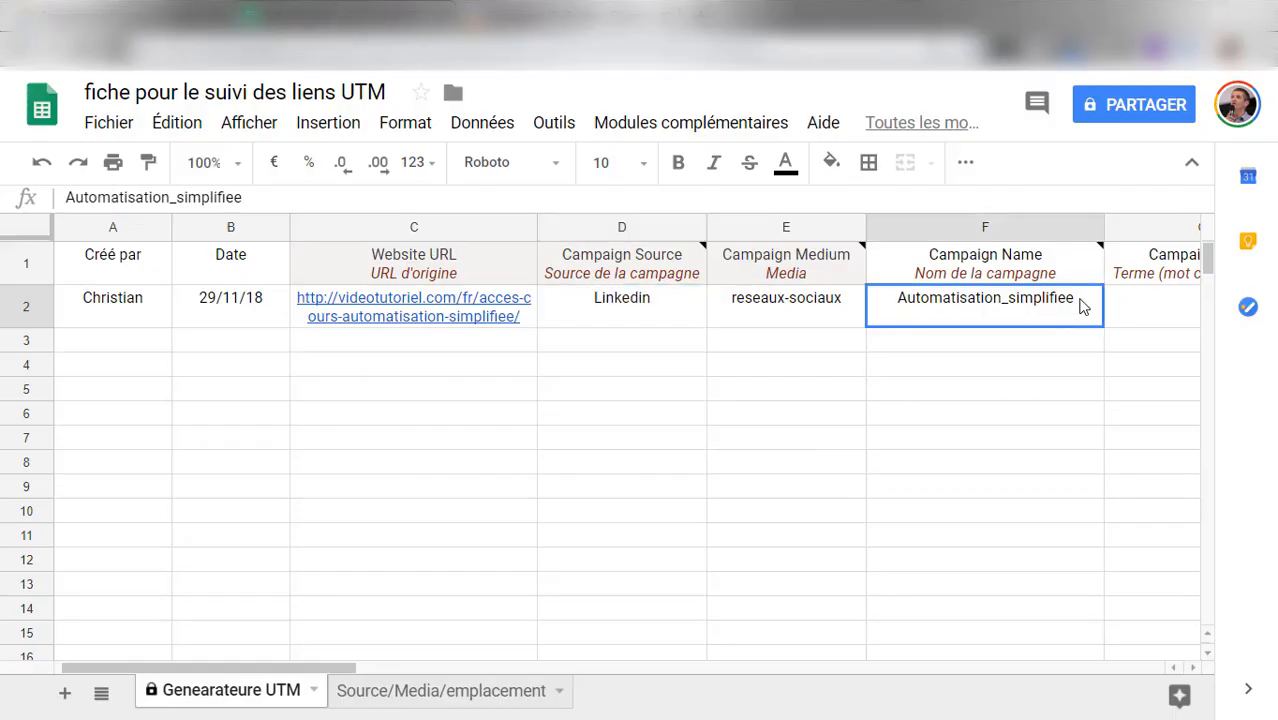
left_click_drag(242, 197, 63, 208)
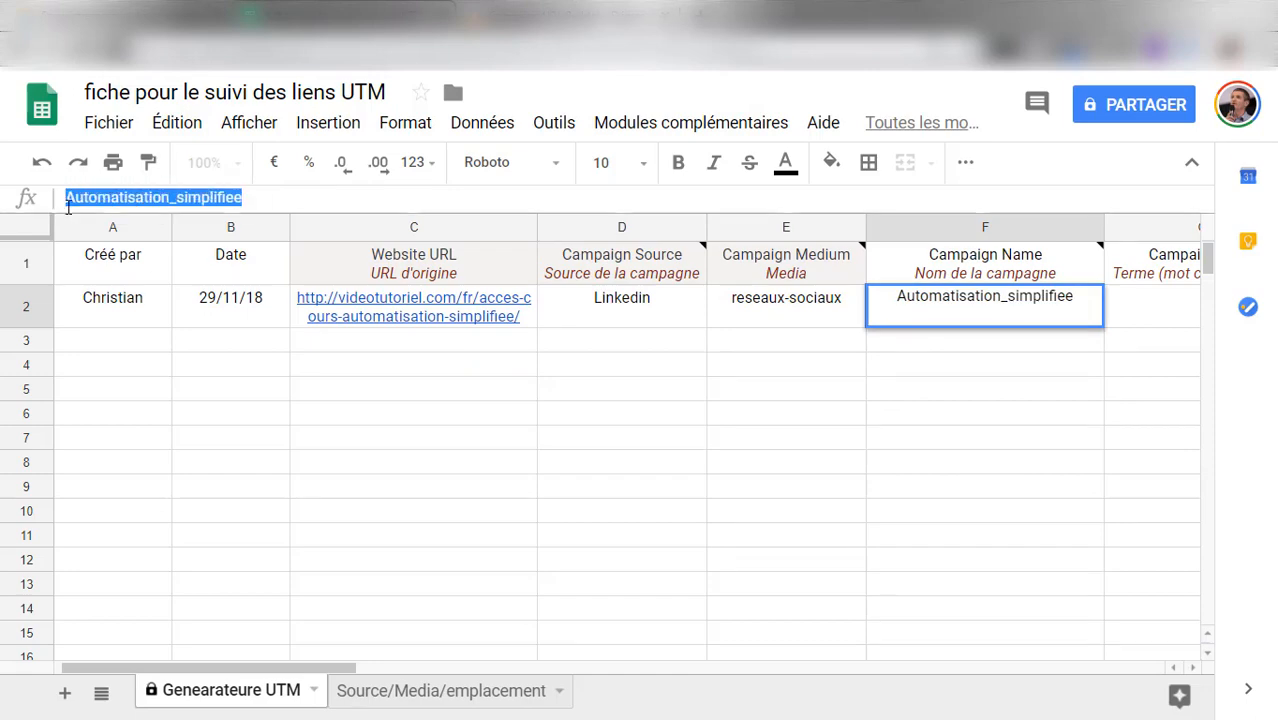
left_click(512, 15)
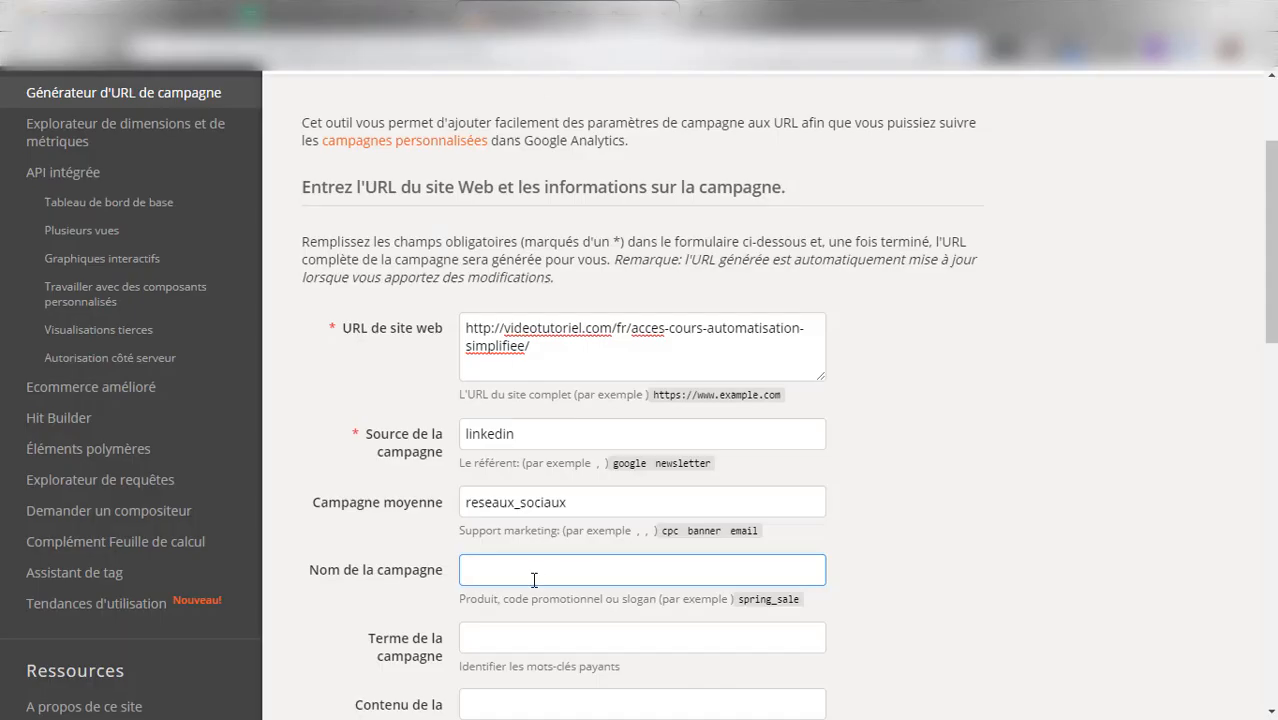
key("ctrl+v")
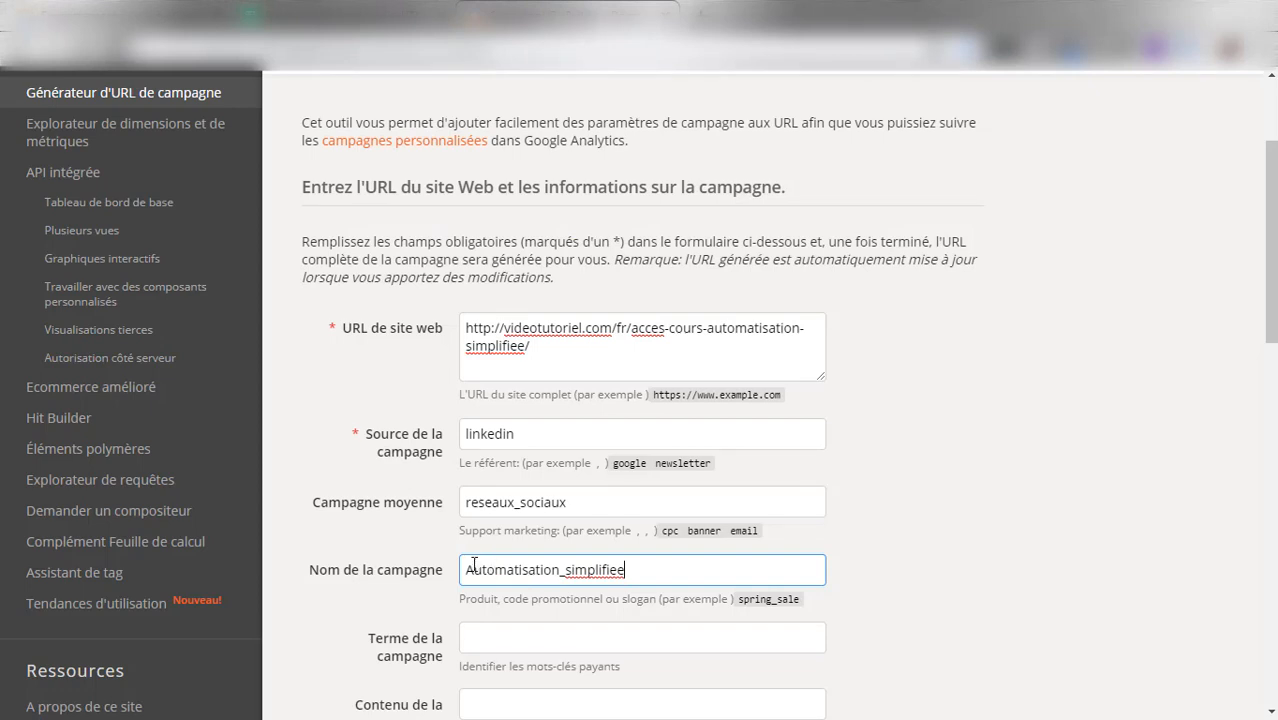
left_click_drag(466, 569, 471, 569)
type("a")
Enter automatisation as the campaign term in row 2 of the tracking sheet and in the URL builder's Terme de la campagne field
scroll(700, 550, "down", 1)
left_click(747, 542)
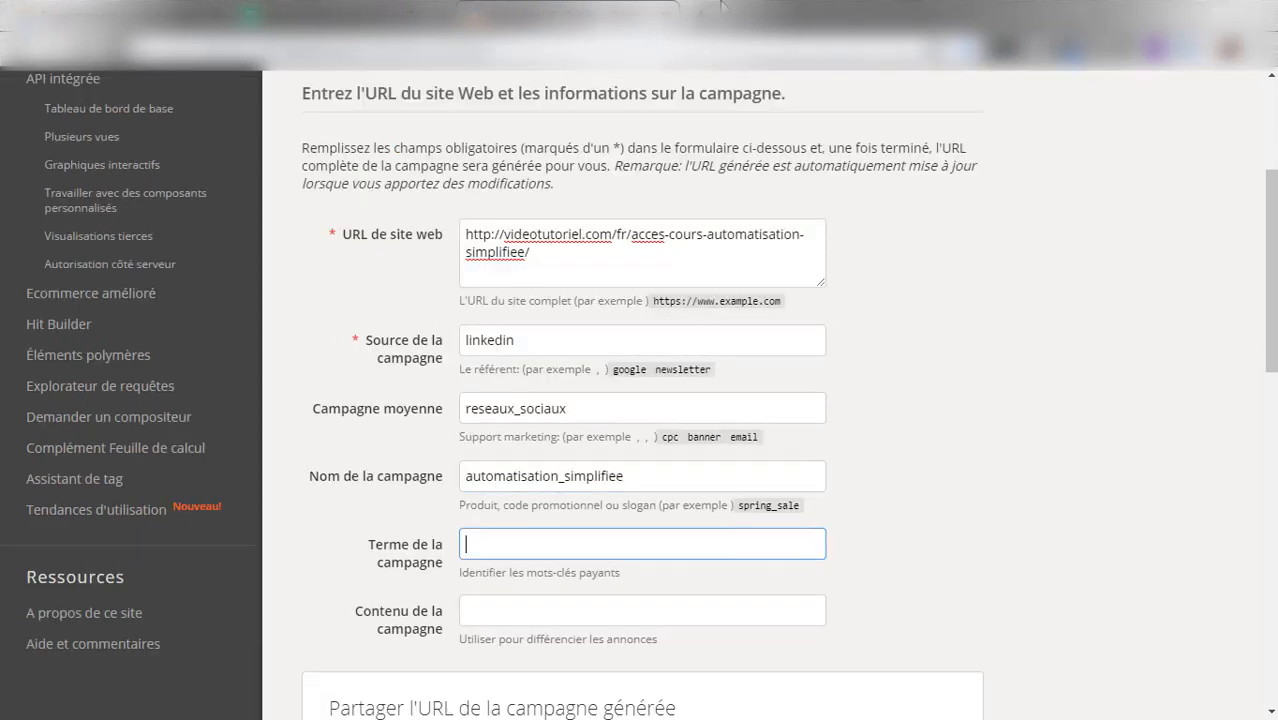
left_click(318, 15)
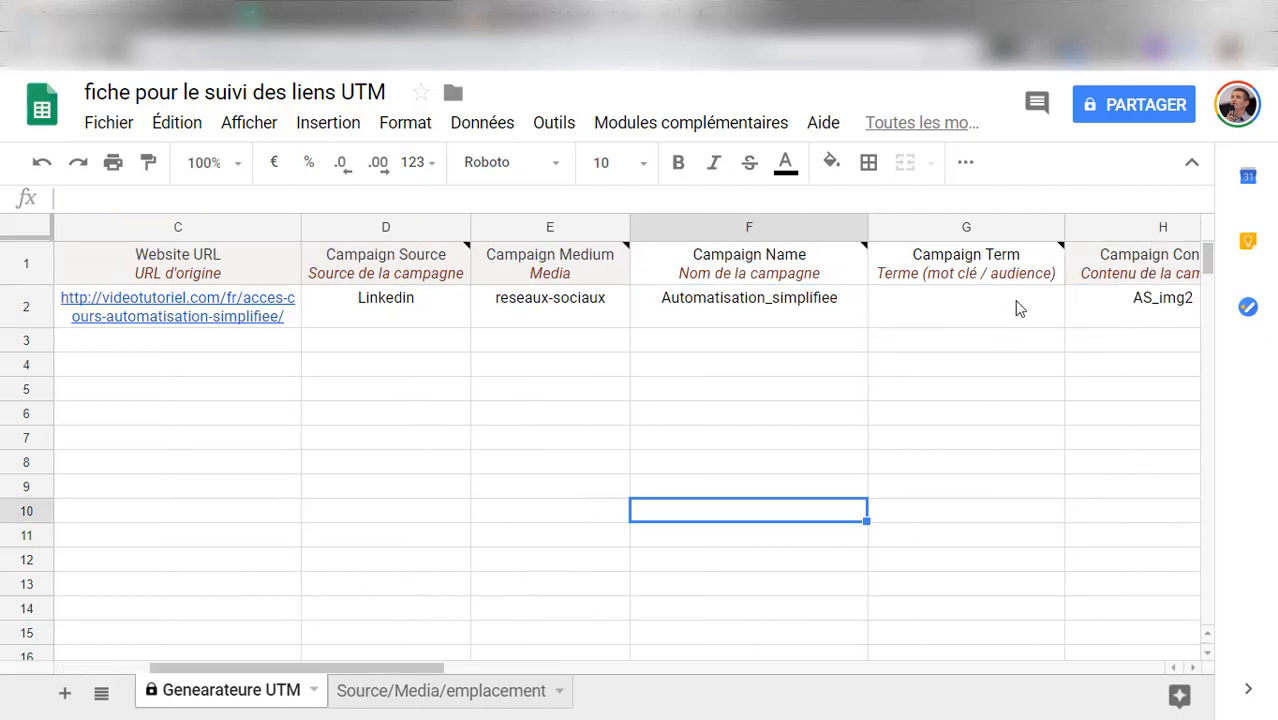
left_click(955, 304)
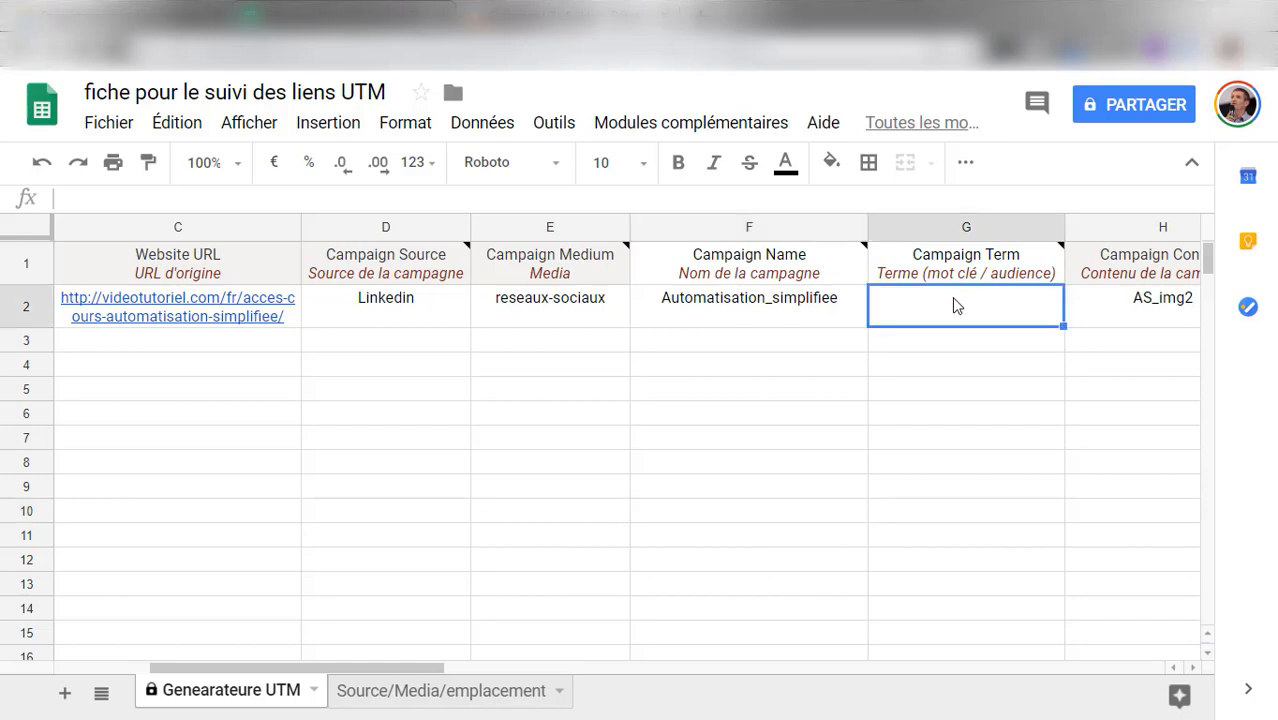
type("as")
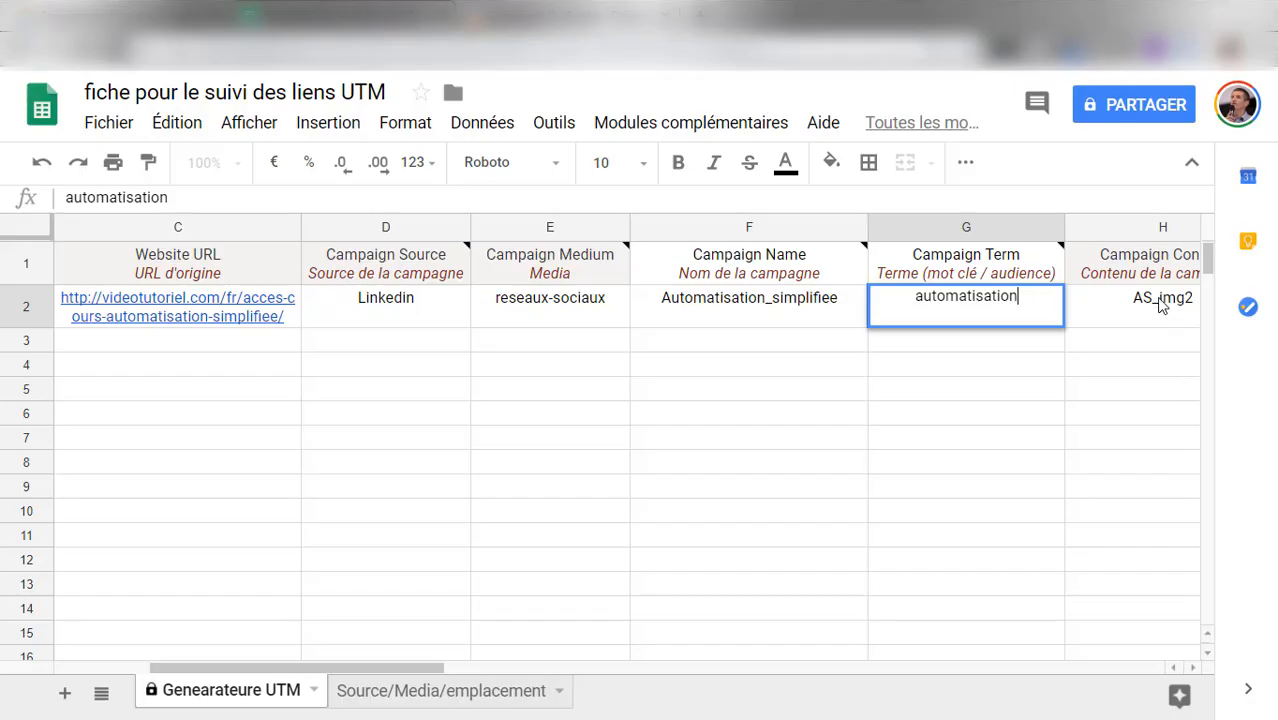
Copy the campaign content AS_img2 from row 2 of the tracking sheet into the URL builder's Contenu de la campagne field
left_click(1161, 314)
double_click(67, 192)
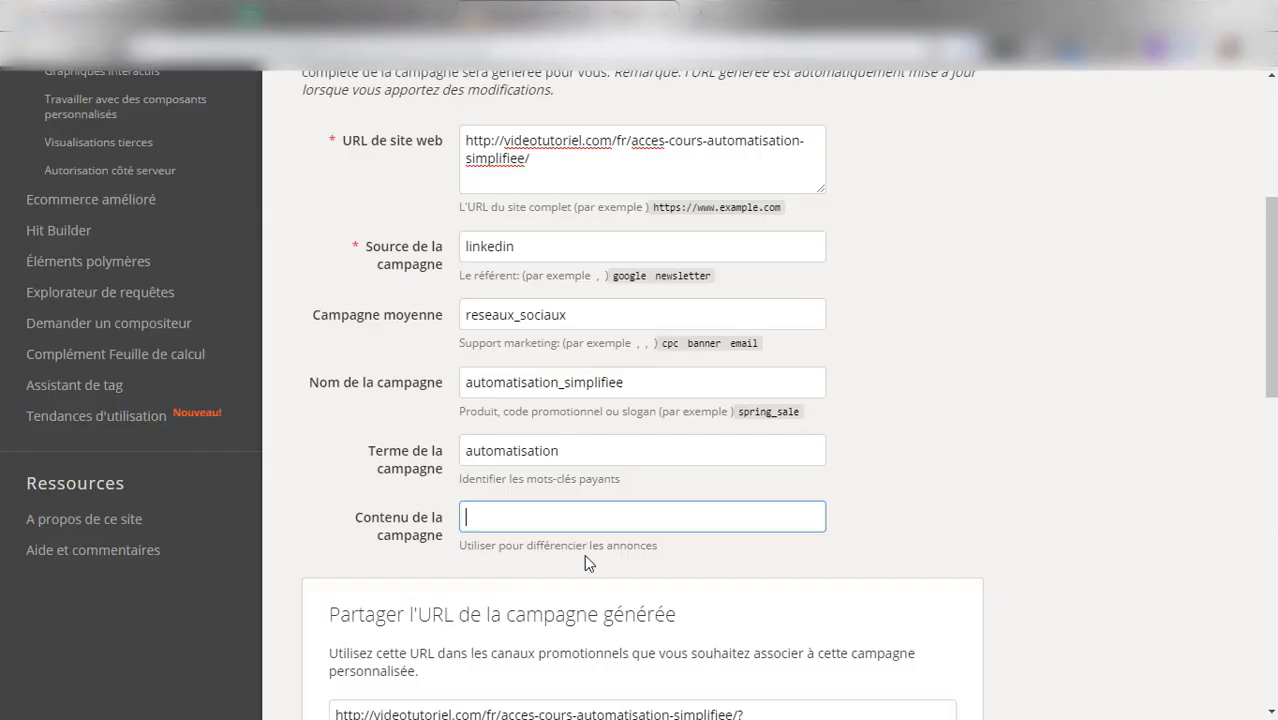
key("ctrl+v")
Insert the inscription2 image from the mini-cours folder into the tracking sheet and shrink it to a thumbnail beside AS_img2 in cell H2
left_click(388, 40)
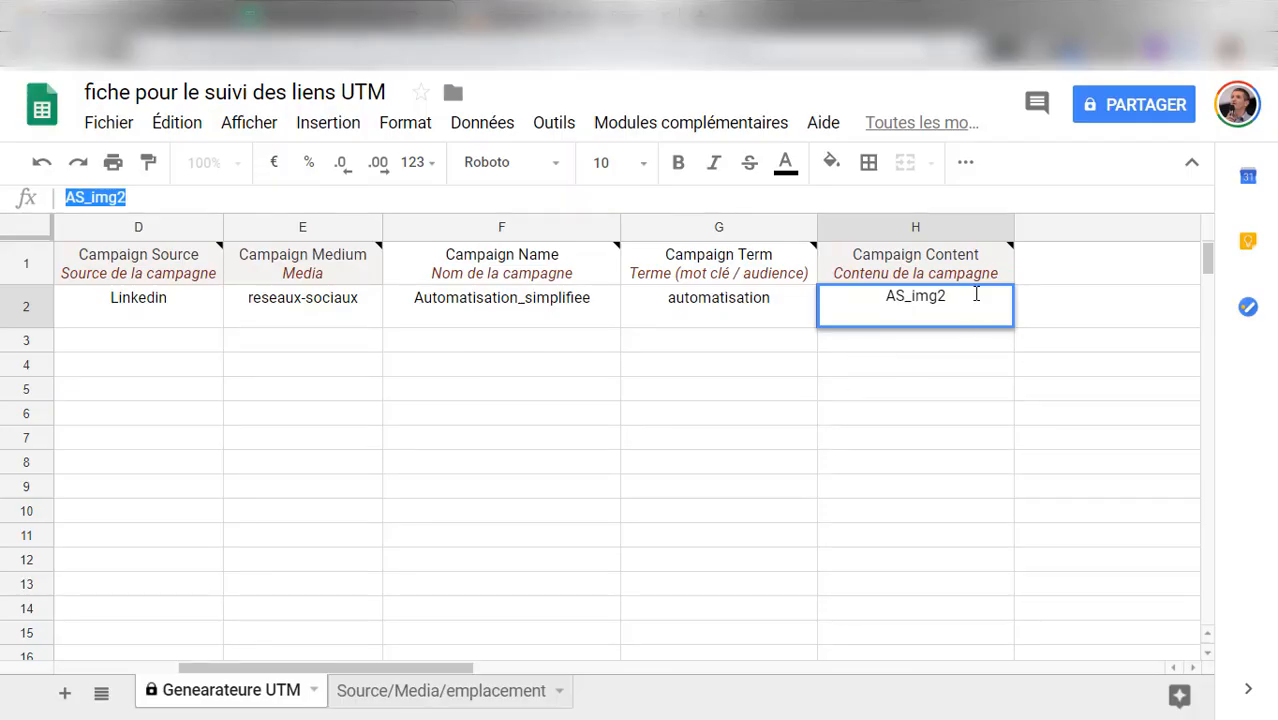
left_click(958, 317)
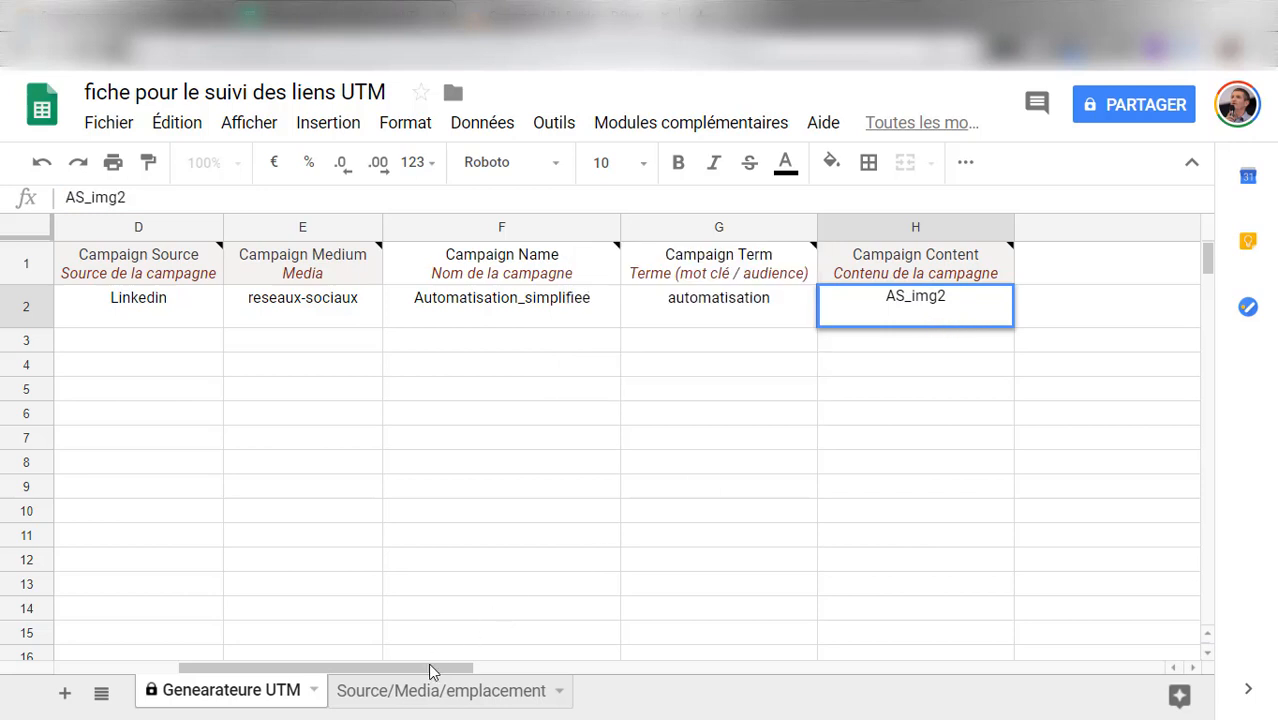
left_click_drag(428, 667, 543, 668)
left_click(580, 512)
left_click(526, 302)
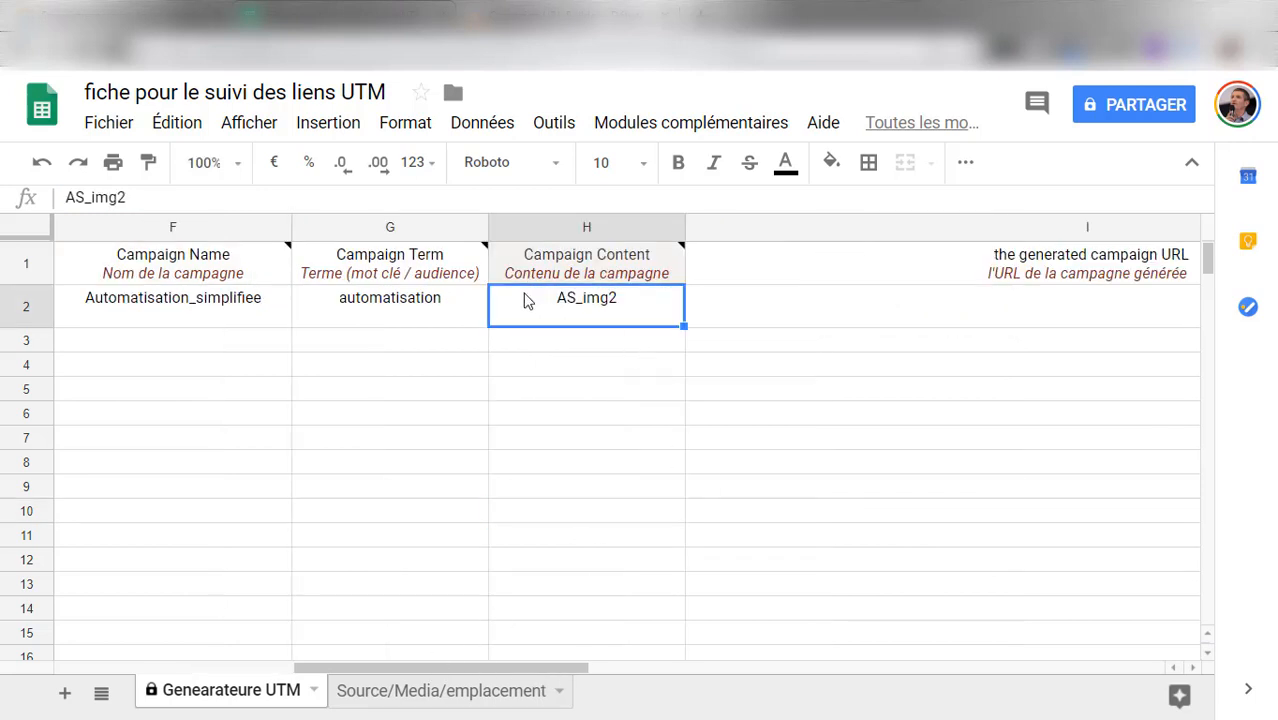
left_click(332, 128)
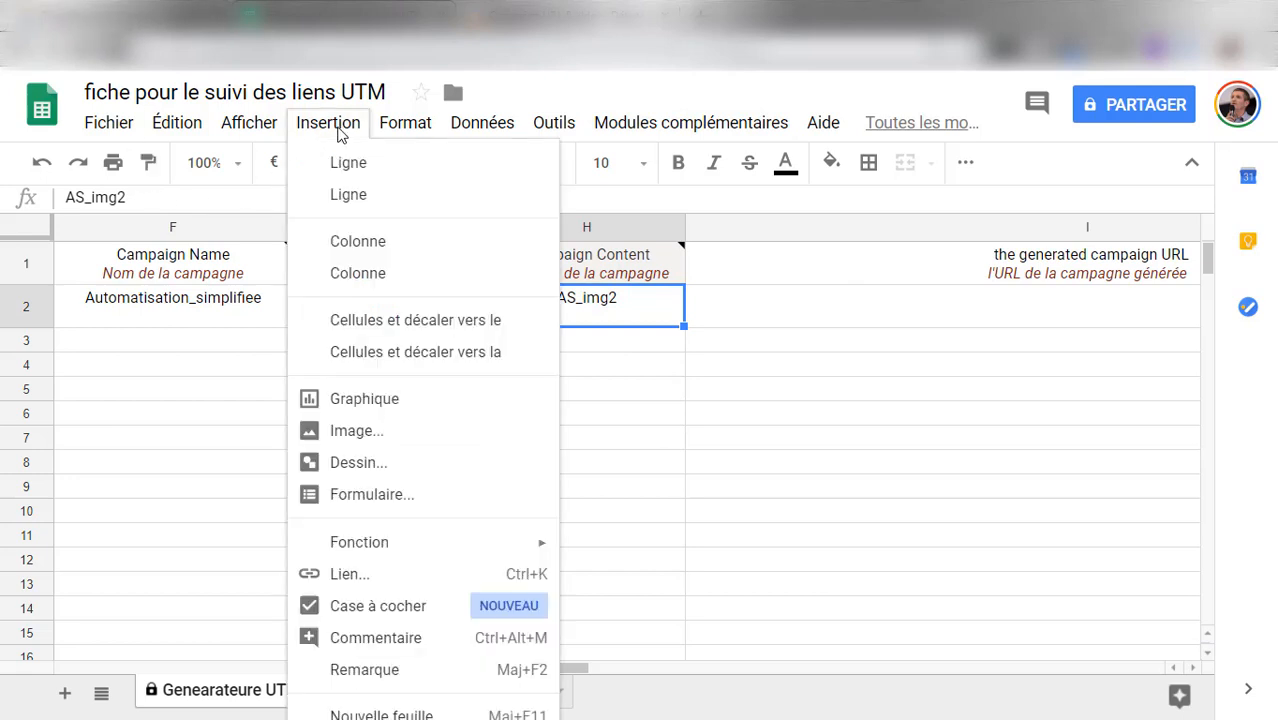
left_click(340, 431)
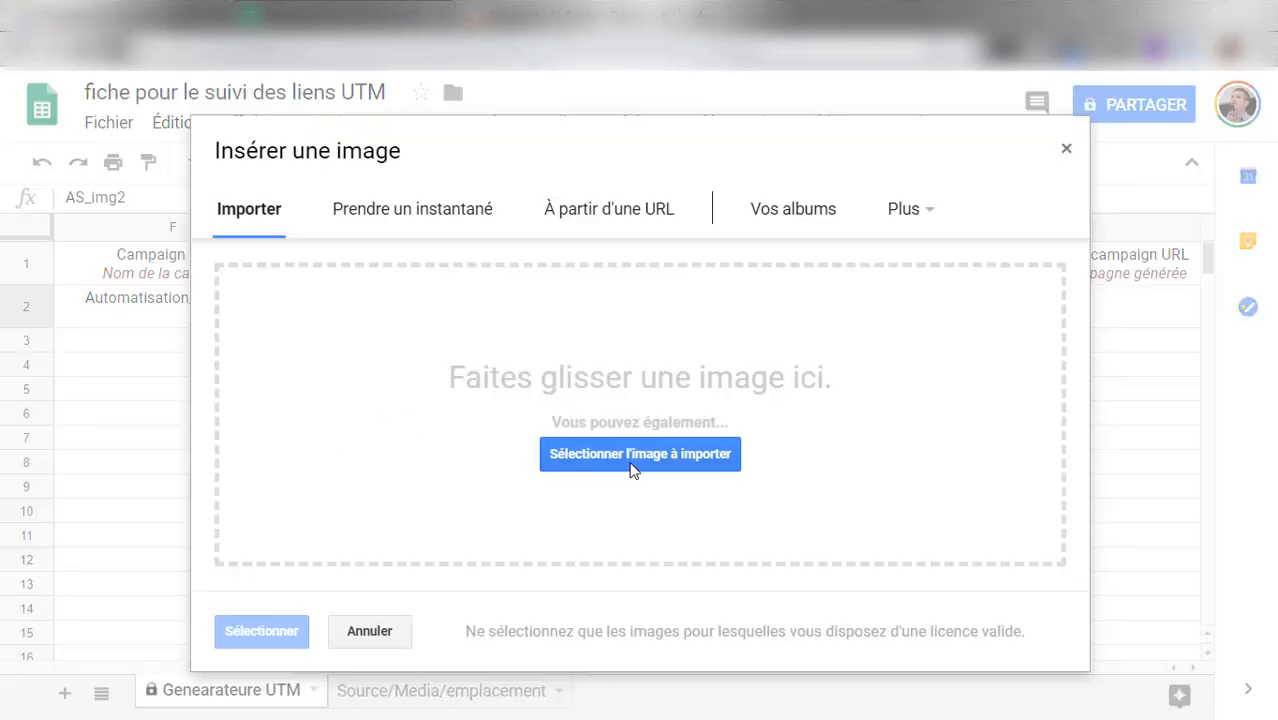
left_click(632, 464)
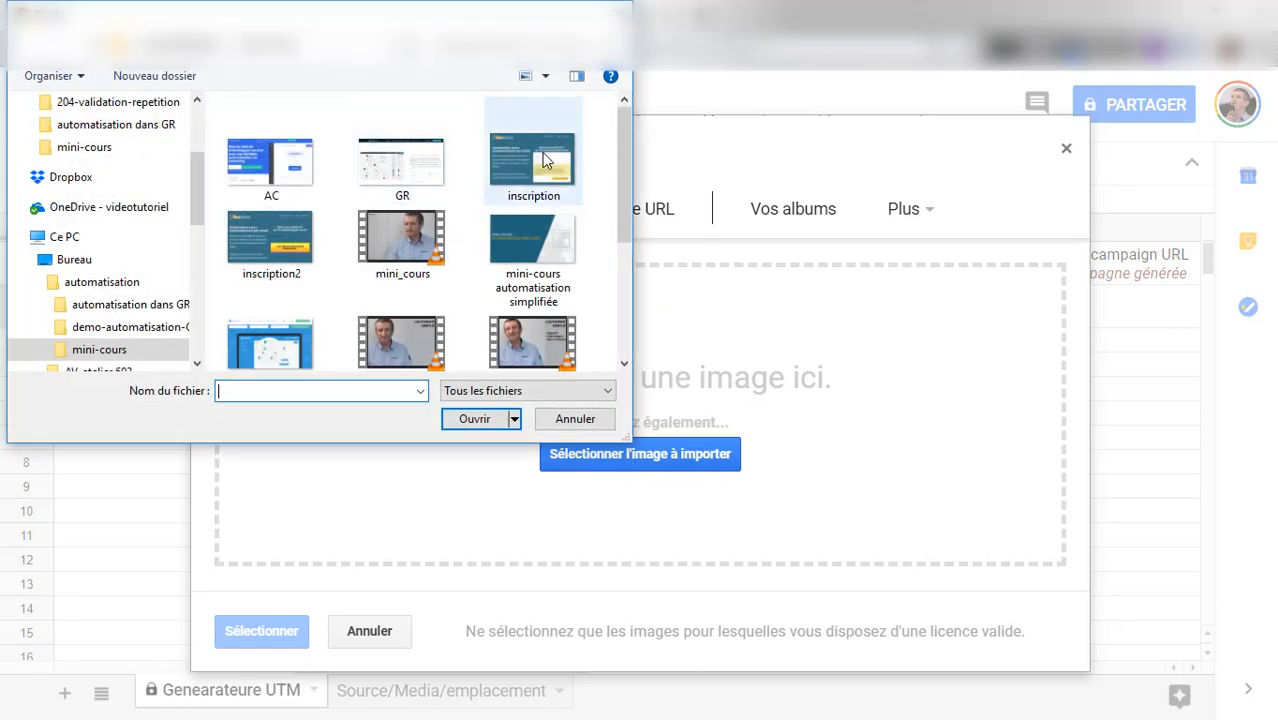
left_click(244, 243)
left_click(477, 422)
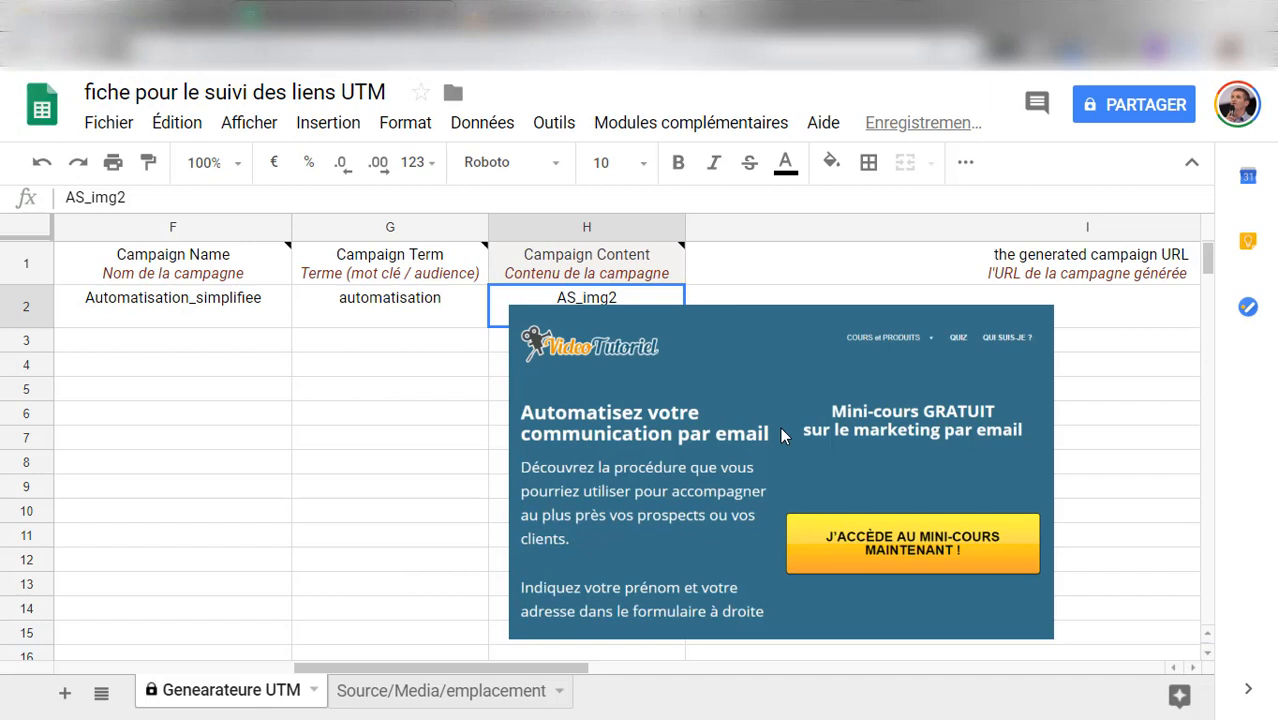
left_click(792, 464)
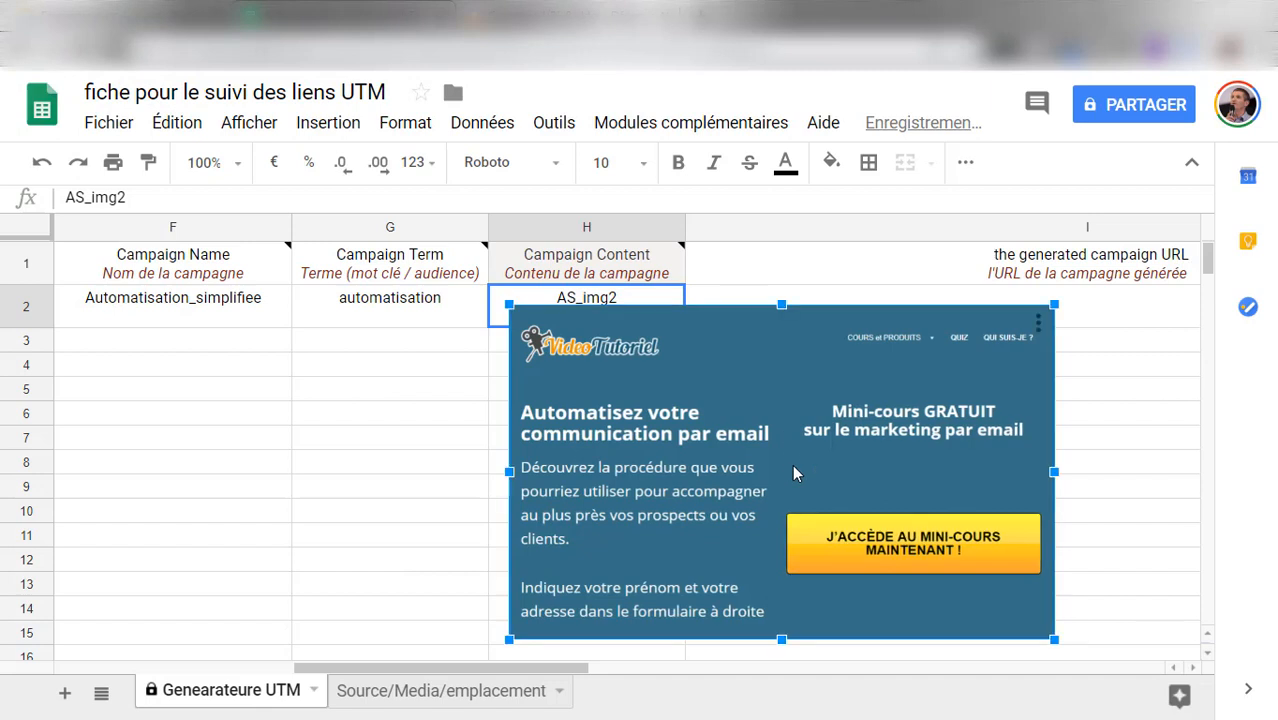
left_click_drag(1053, 641, 520, 306)
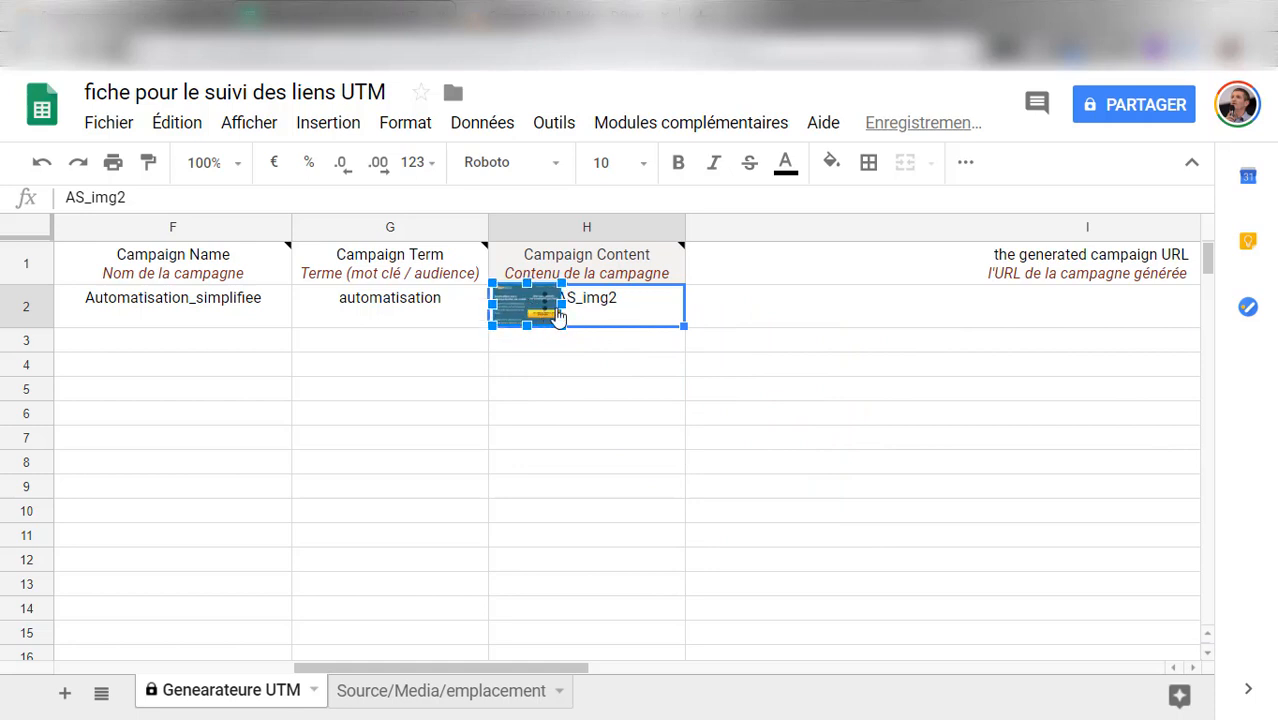
Copy the generated campaign URL from the URL builder into the generated campaign URL column in row 2 of the tracking sheet
left_click(761, 314)
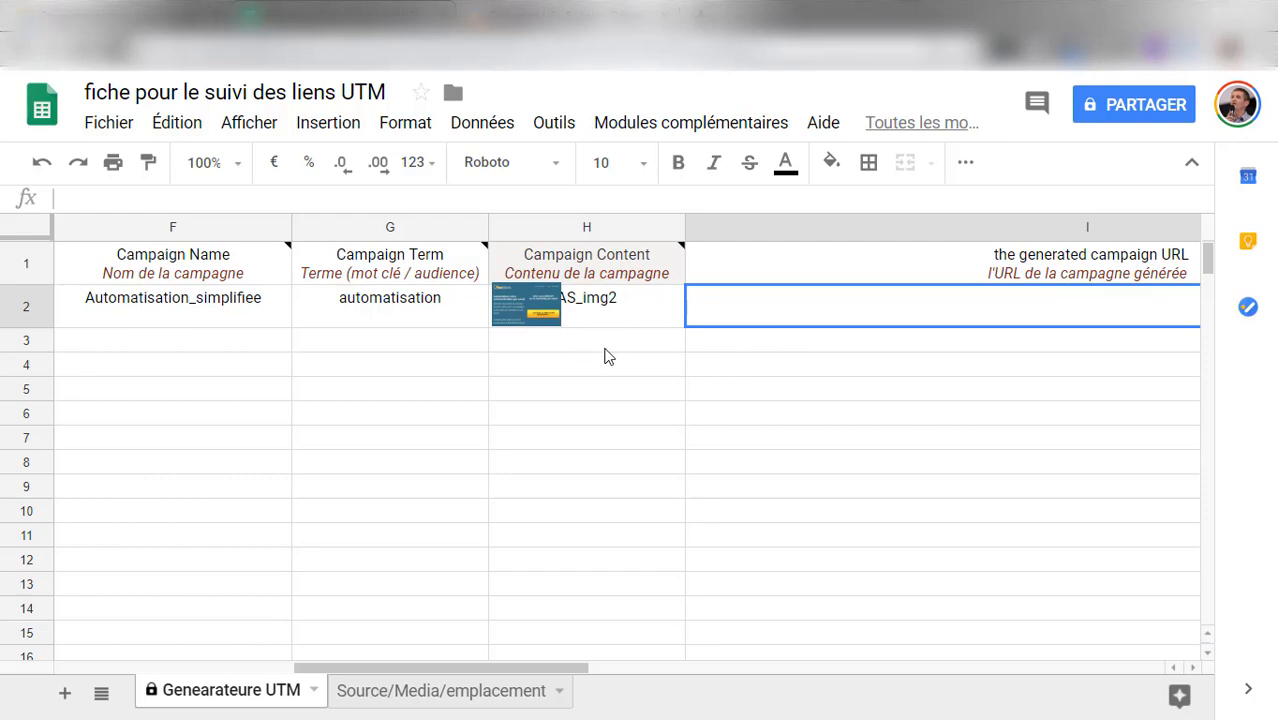
left_click(530, 14)
scroll(650, 478, "down", 3)
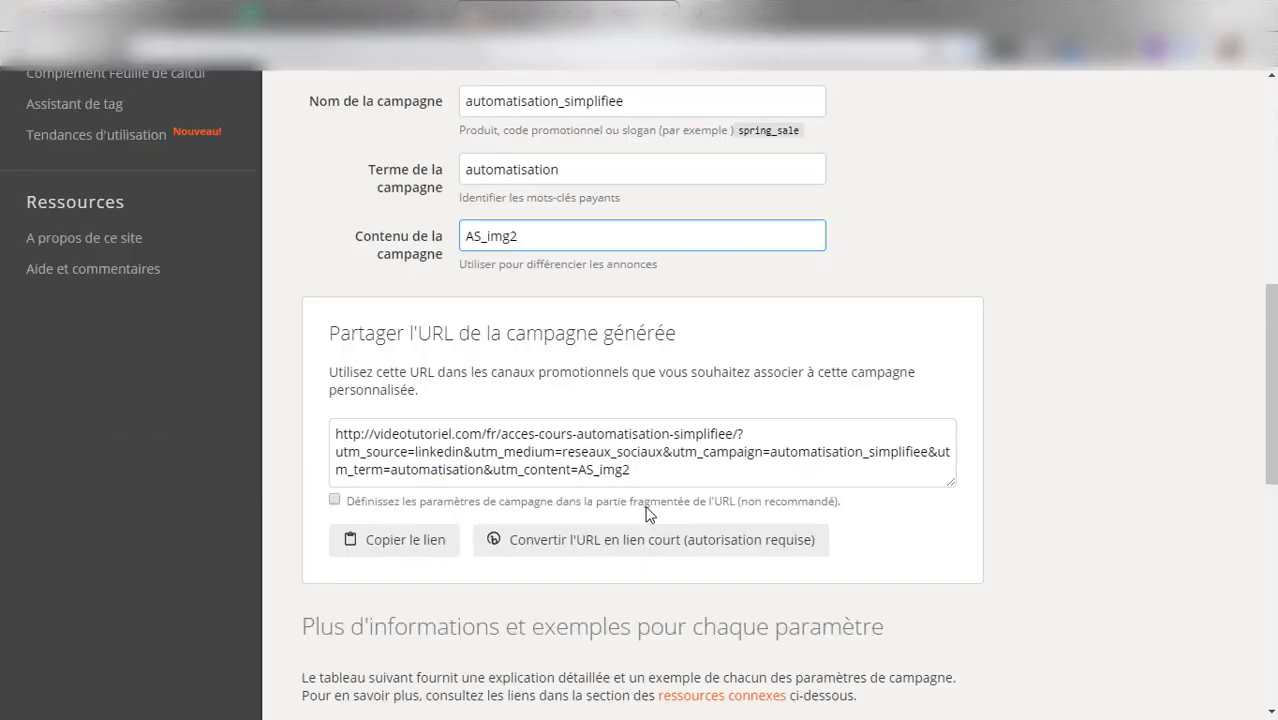
left_click(654, 482)
left_click_drag(642, 474, 334, 430)
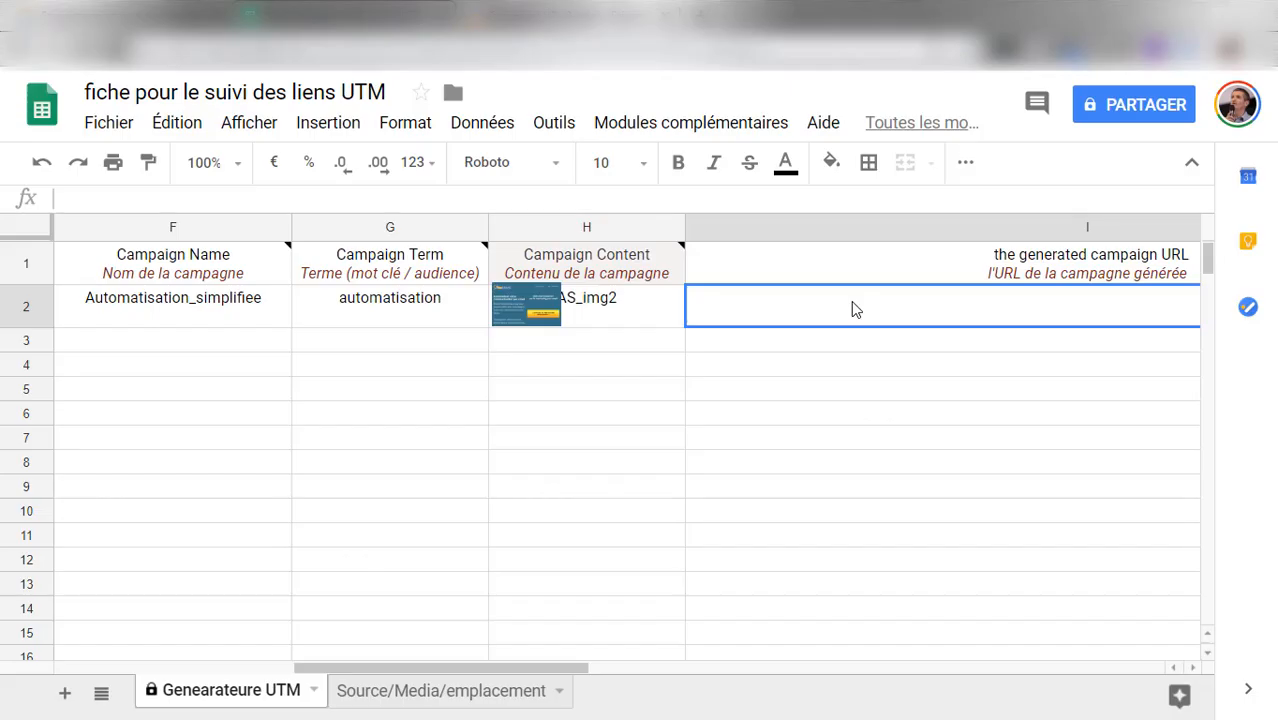
type("http://videotutoriel.com/fr/acces-cours-automatisation-simplifiee/?utm_source=linkedin&utm_medium=reseaux-sociaux&utm_campaign=automatisation_simplifiee&utm_term=automatisation&utm_content=AS_img2")
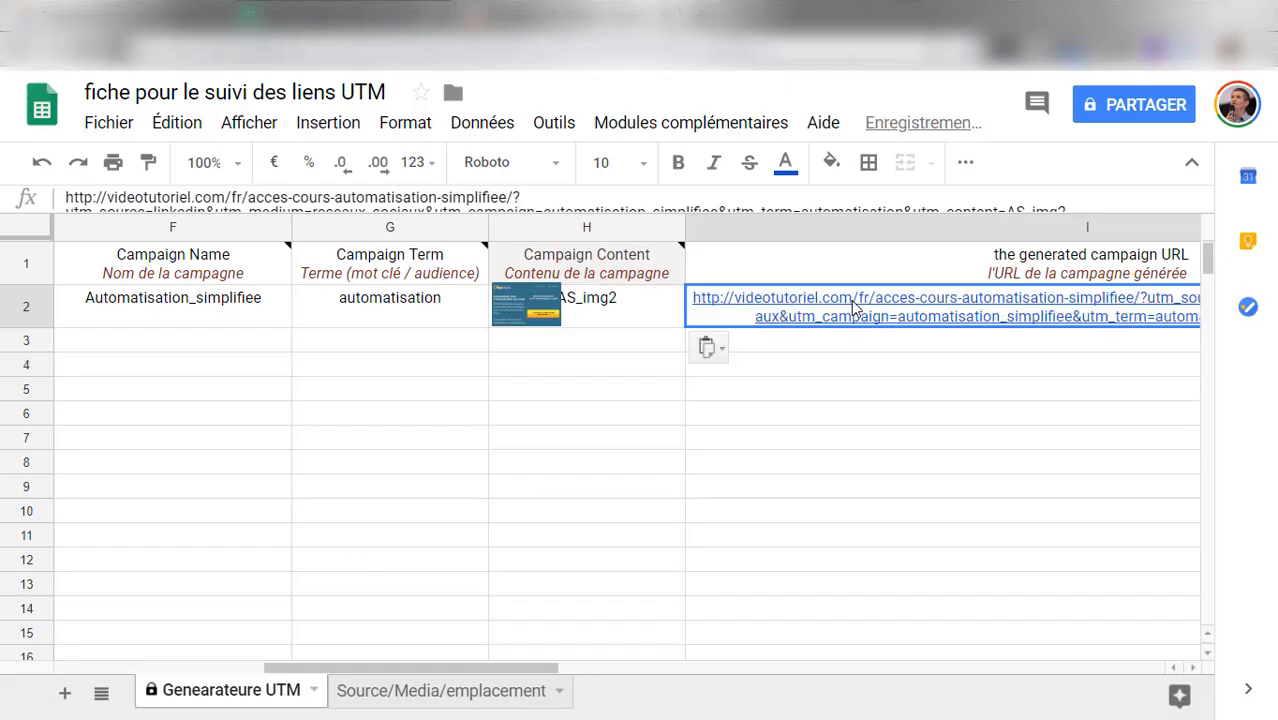
Switch to Bitly, create a short link from the tagged campaign URL, copy the short link and save it
left_click_drag(448, 658, 665, 696)
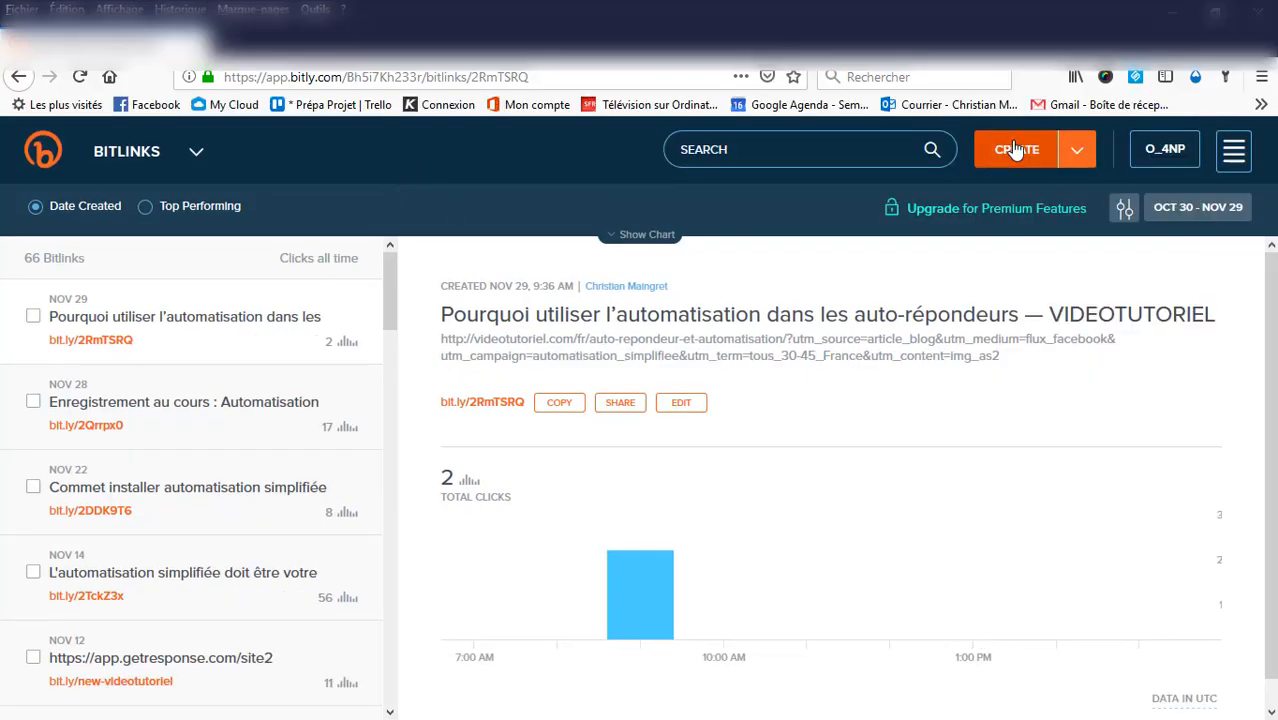
left_click(1016, 149)
type("http://videotutoriel.com/fr/acces-cours-automatisation-simplifiee/?utm_source=linkedin&utm_medium=social&utm_campaign=automatisation_simplifiee&utm_term=automatisation&utm_content=AS_img2")
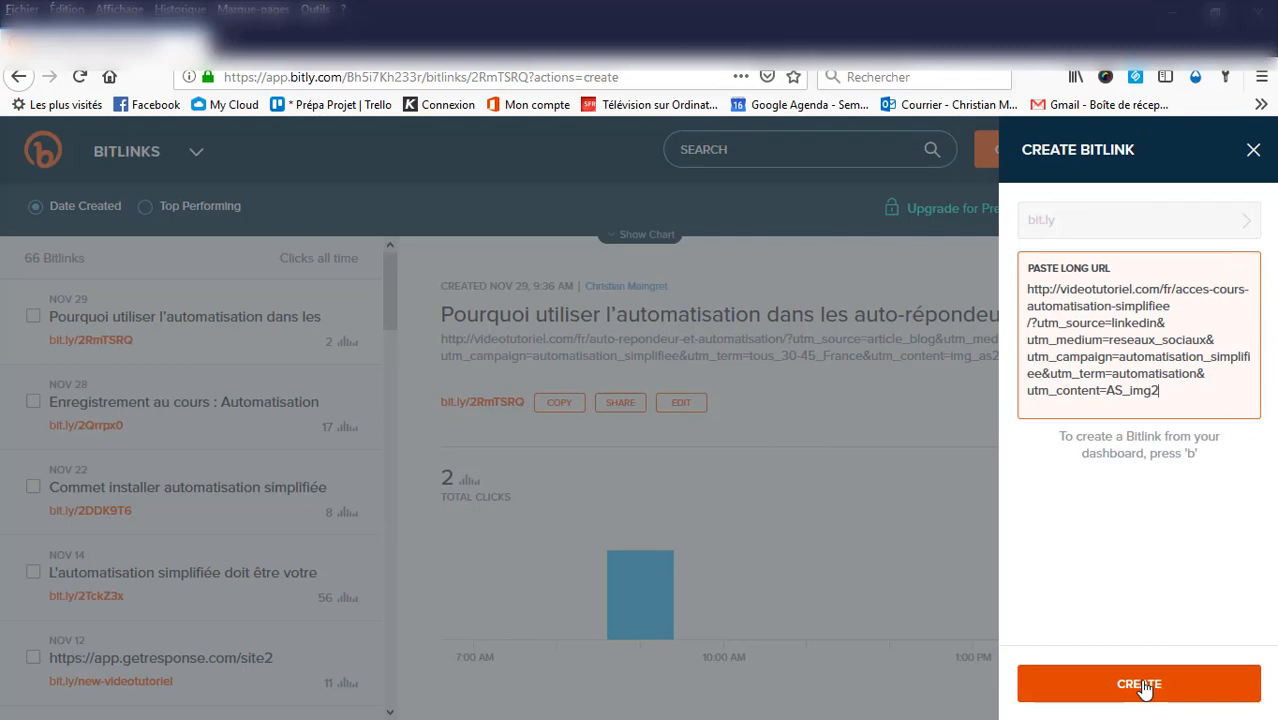
left_click(1061, 684)
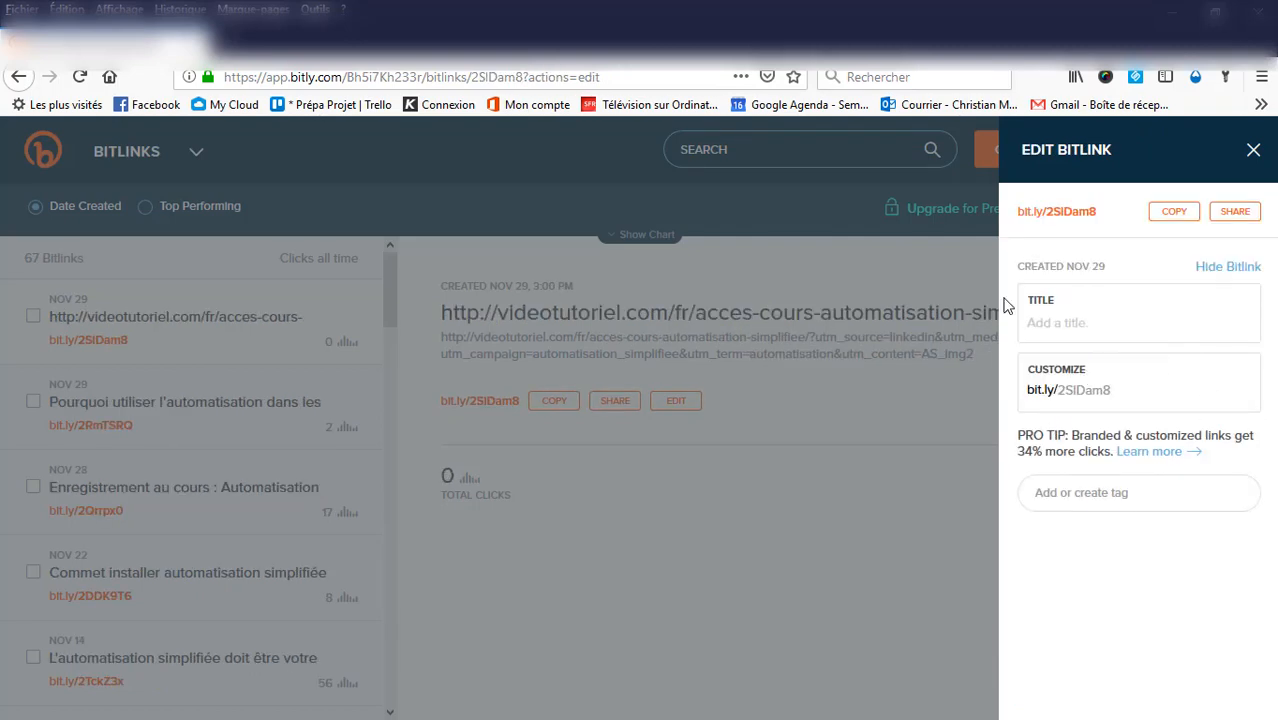
left_click(1176, 213)
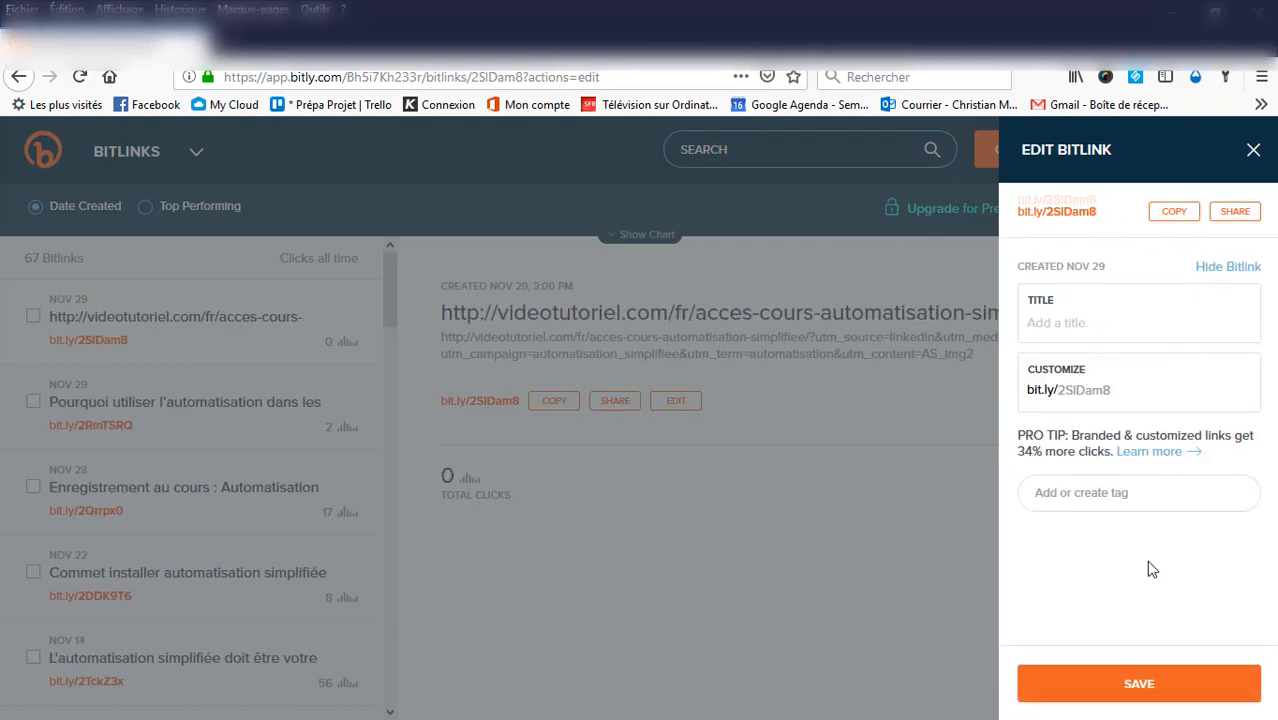
left_click(1150, 690)
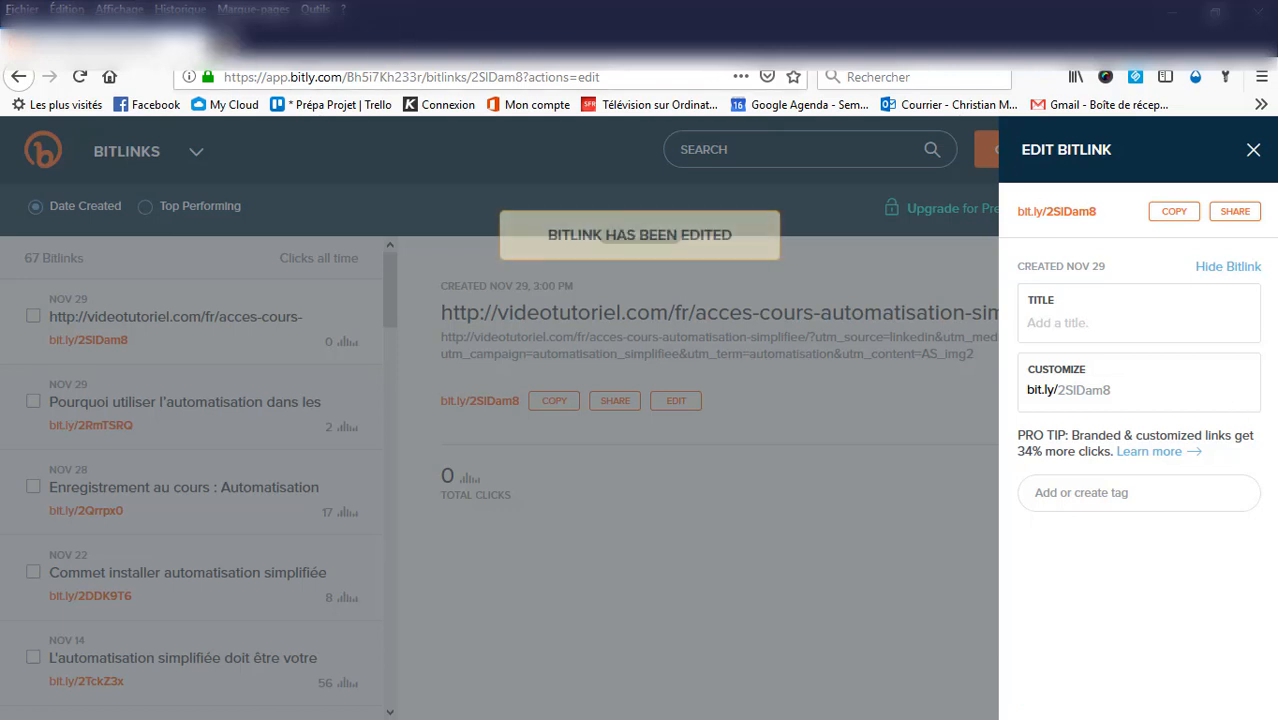
Open the copied short link in a new browser tab and inspect the UTM parameters in the landing page's address
left_click(225, 42)
type("bit.ly/2SlDam8")
key("Return")
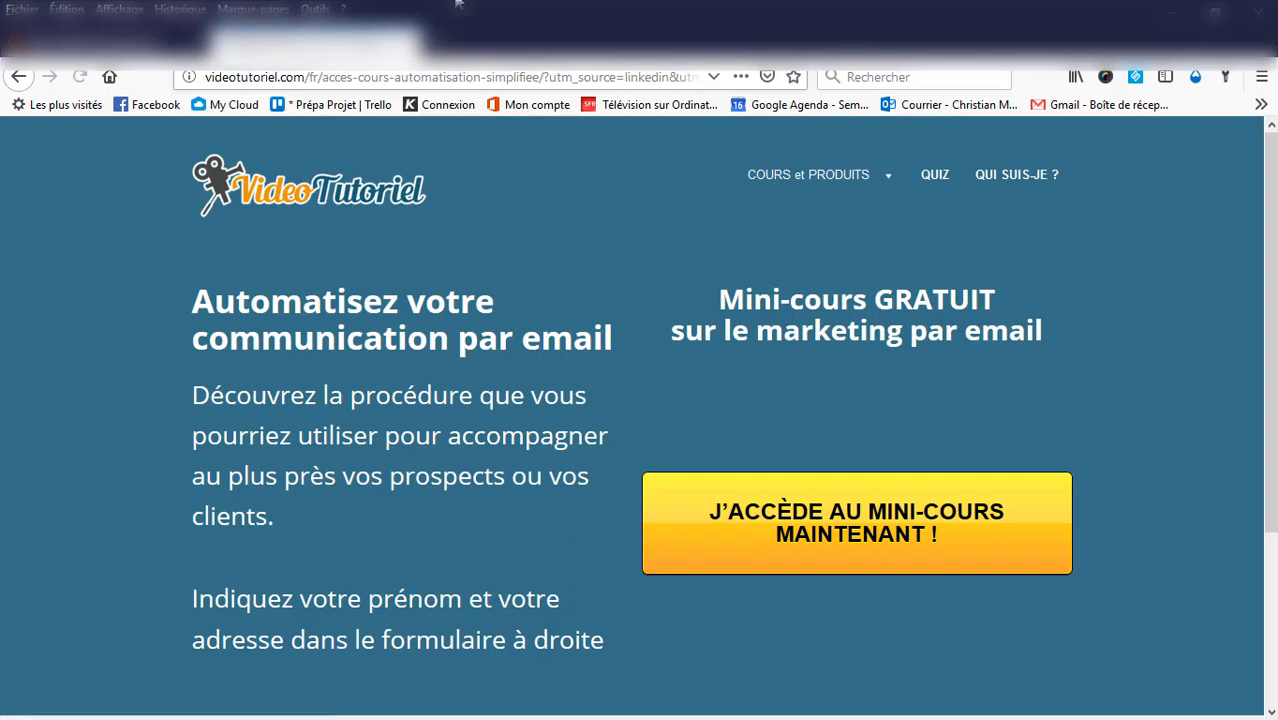
left_click_drag(540, 77, 710, 80)
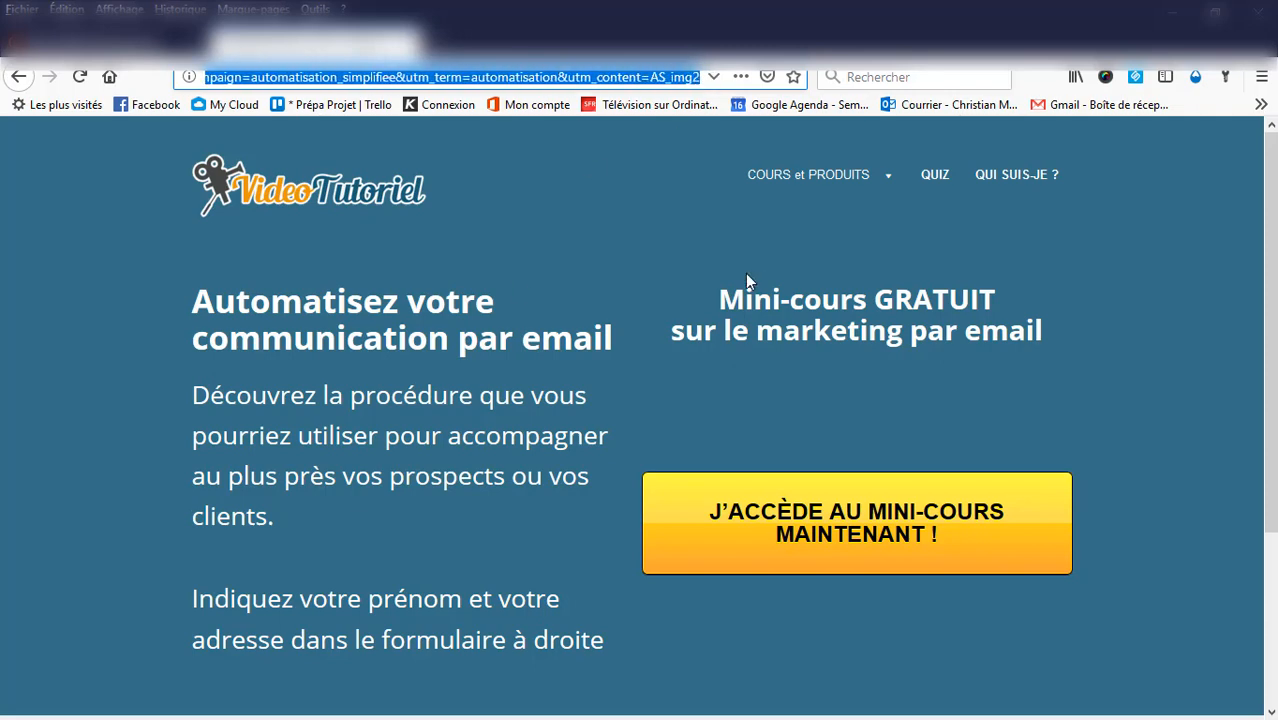
left_click(1205, 339)
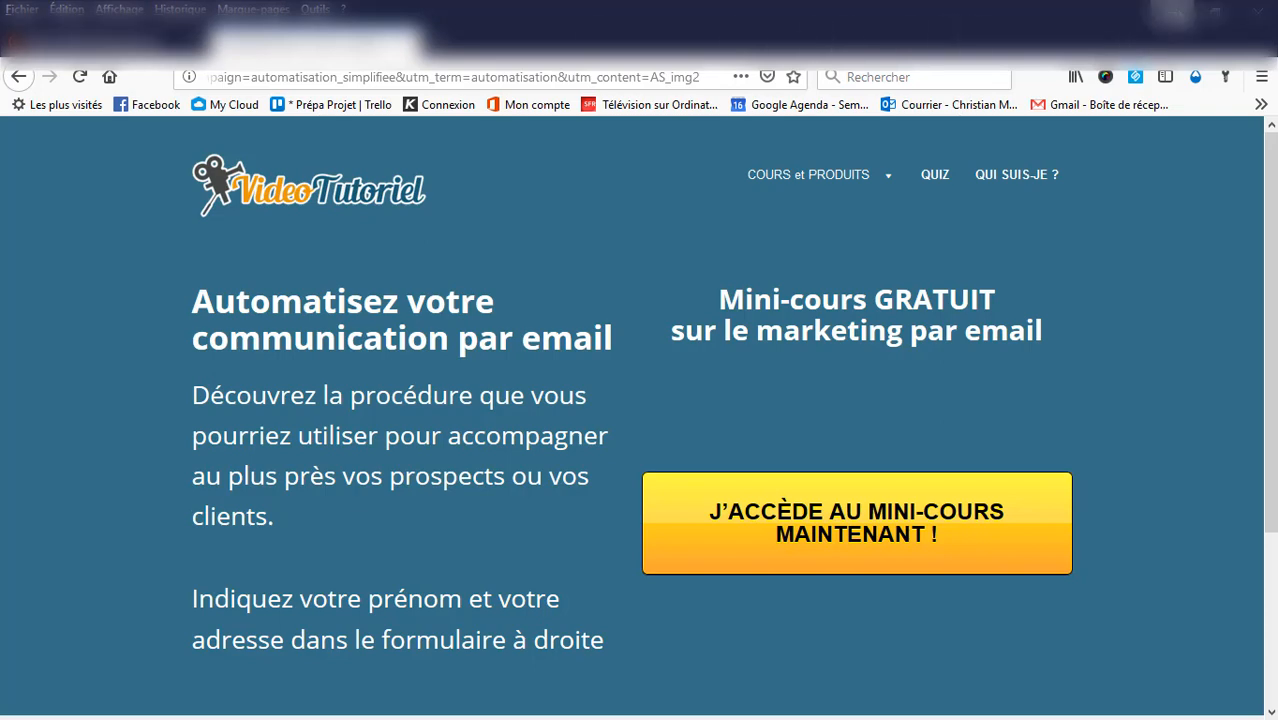
Close the browser window showing the landing page with both its tabs and return to the first columns of the tracking sheet
left_click(1255, 12)
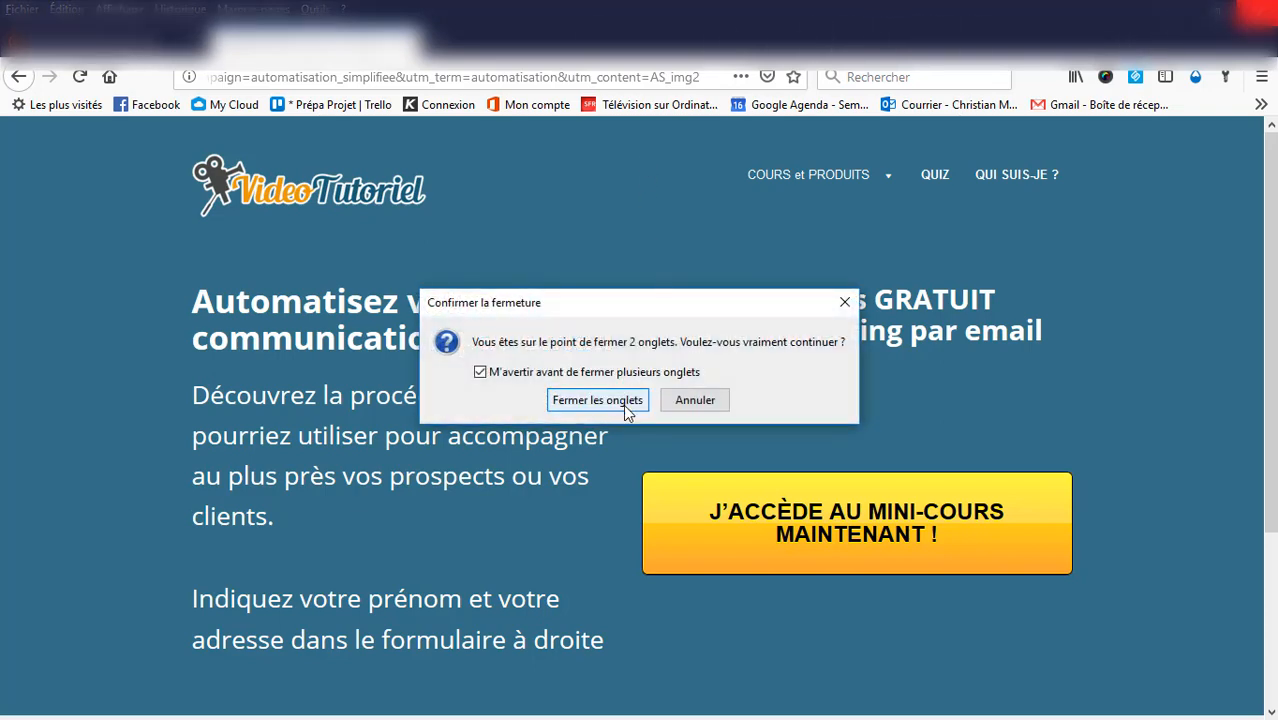
left_click(590, 400)
left_click_drag(551, 667, 101, 684)
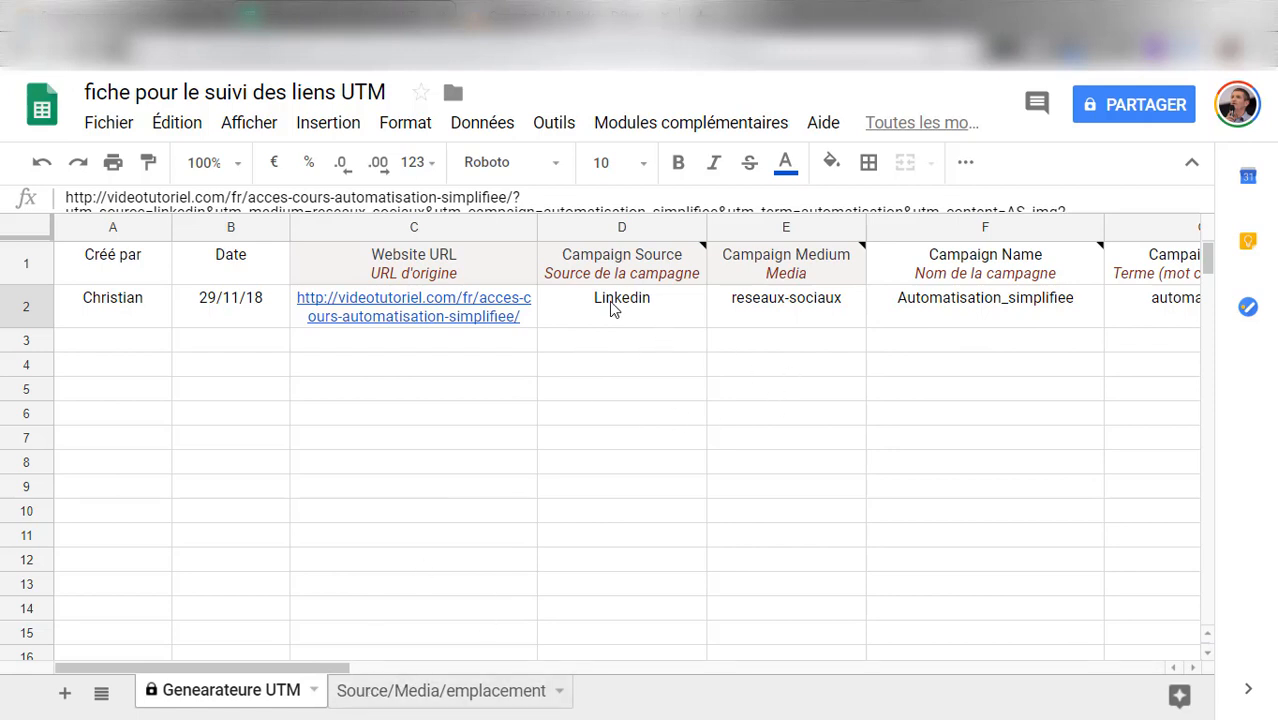
Check the campaign source against the other parameters in the URL builder form, and go back to the tracking sheet
left_click(590, 12)
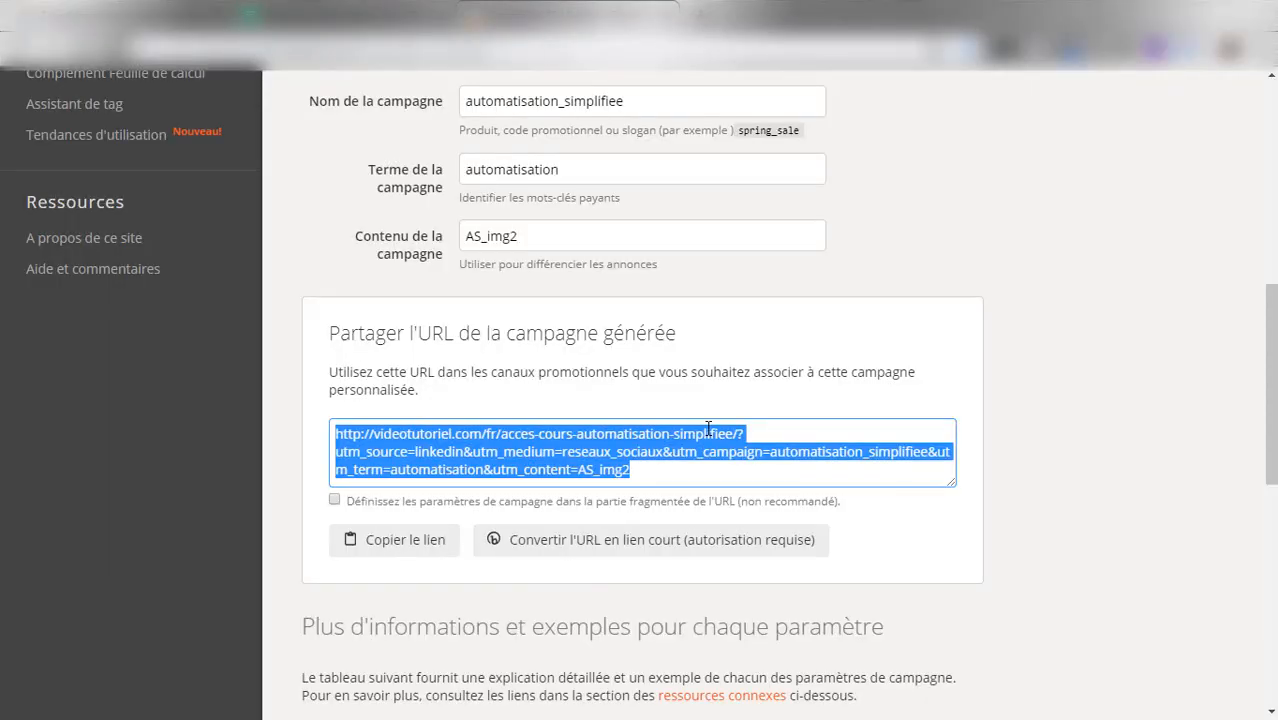
scroll(708, 430, "up", 3)
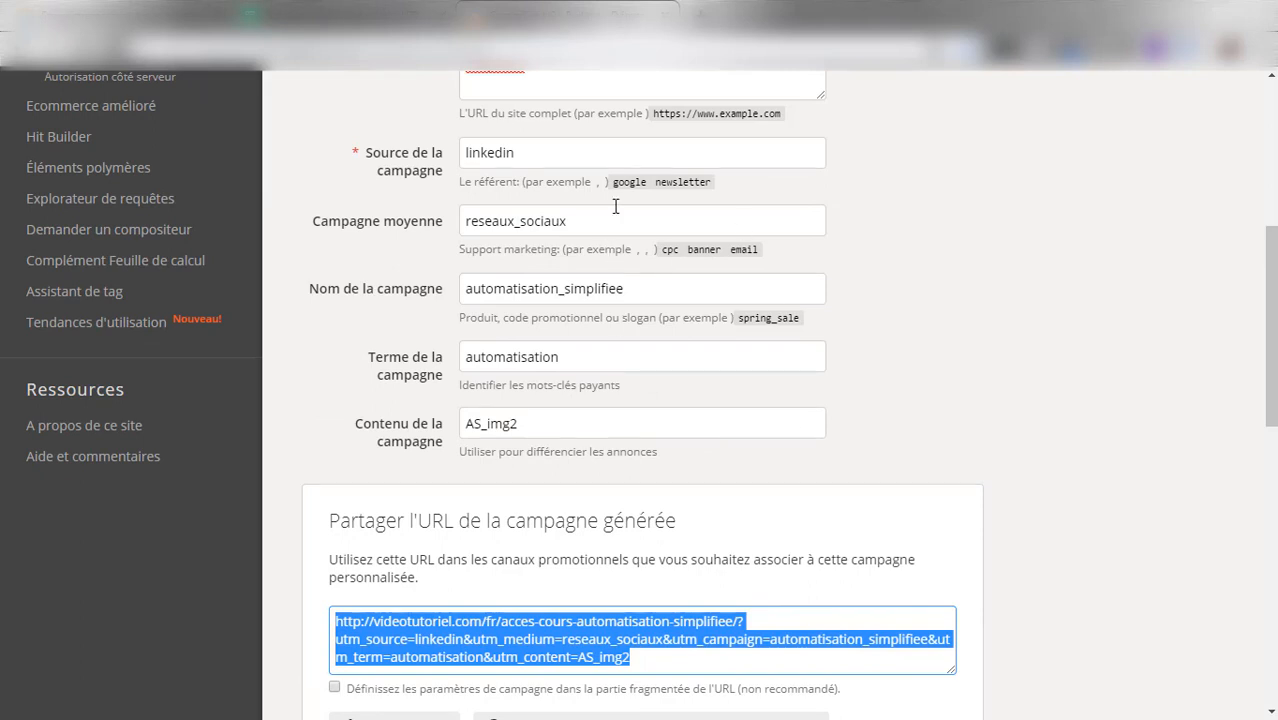
double_click(527, 151)
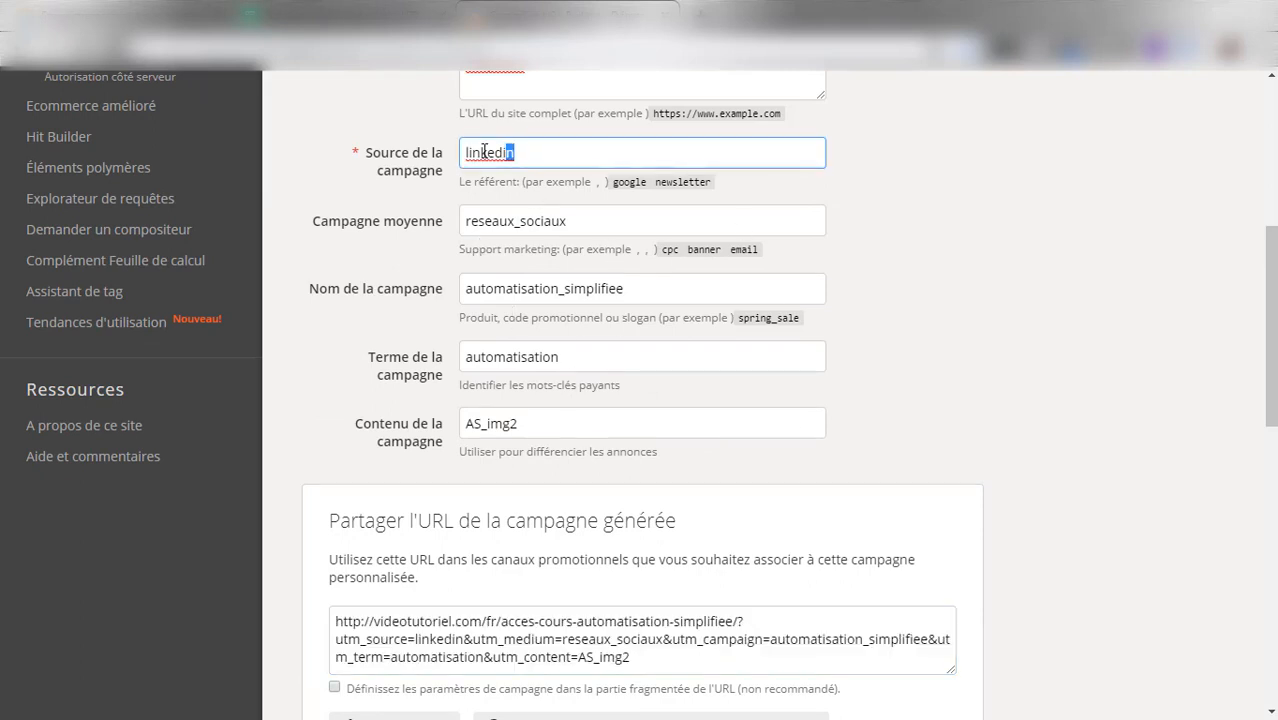
left_click(1000, 238)
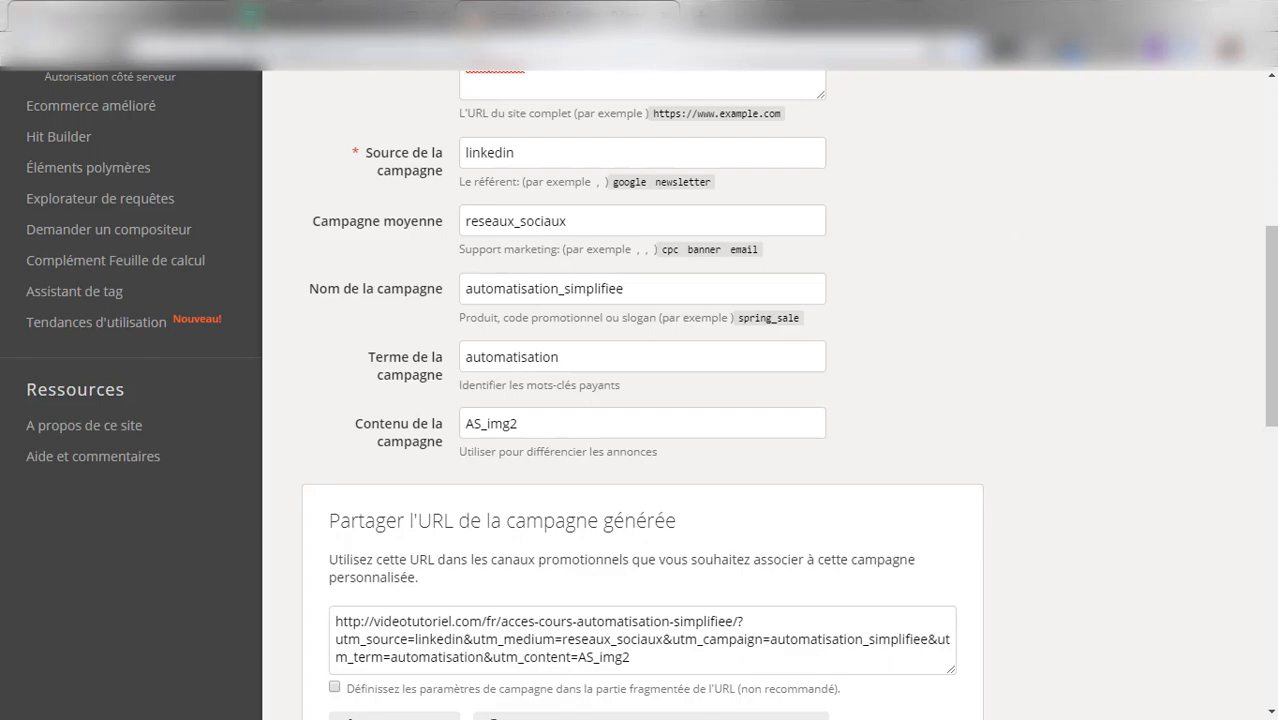
left_click(300, 14)
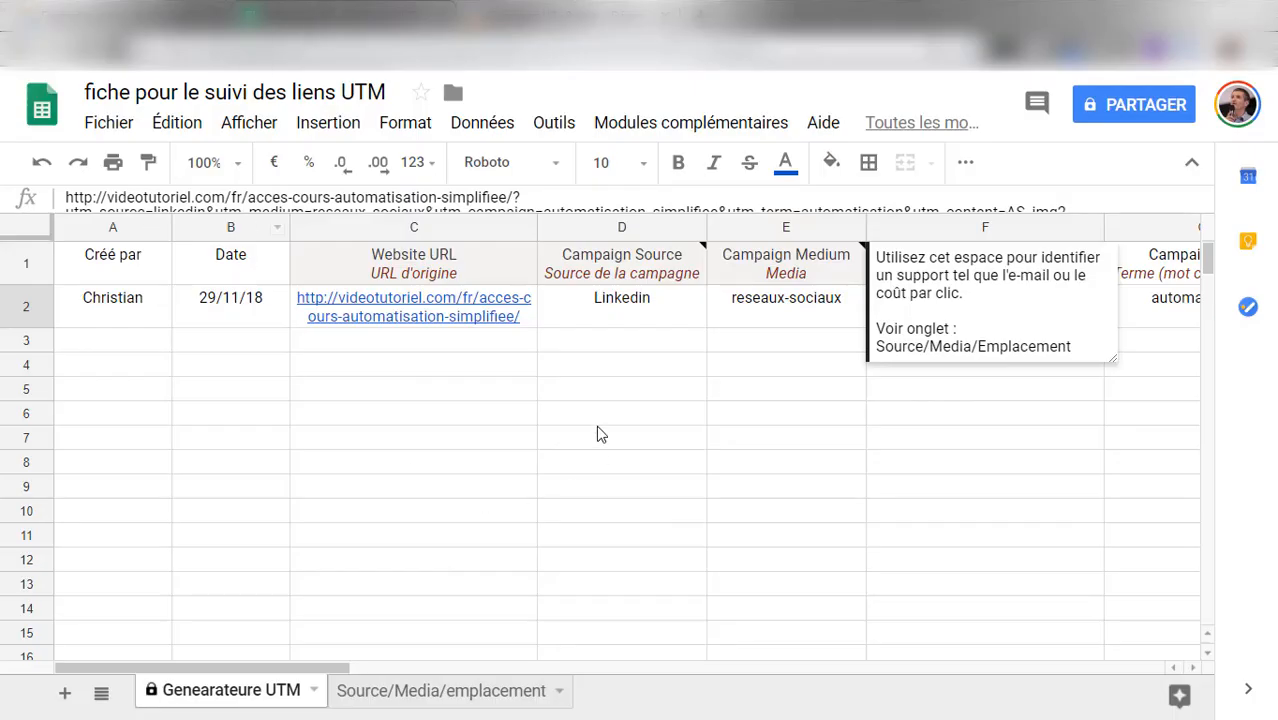
left_click(481, 525)
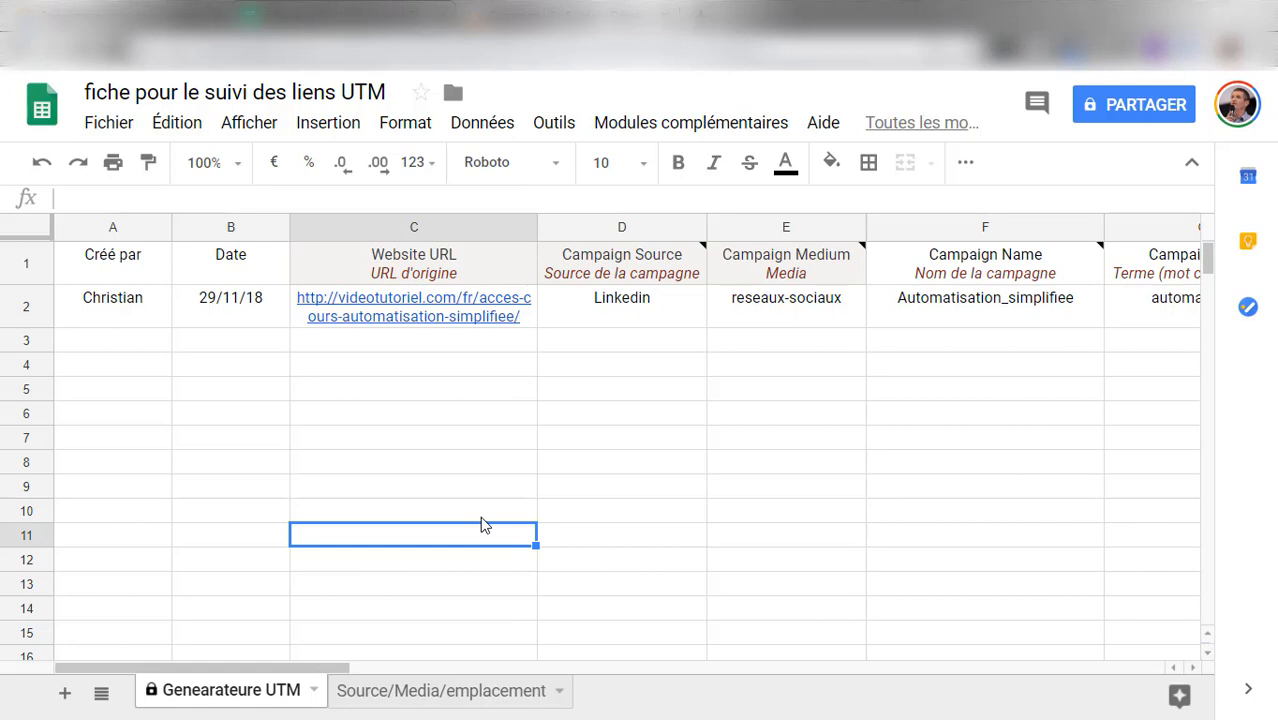